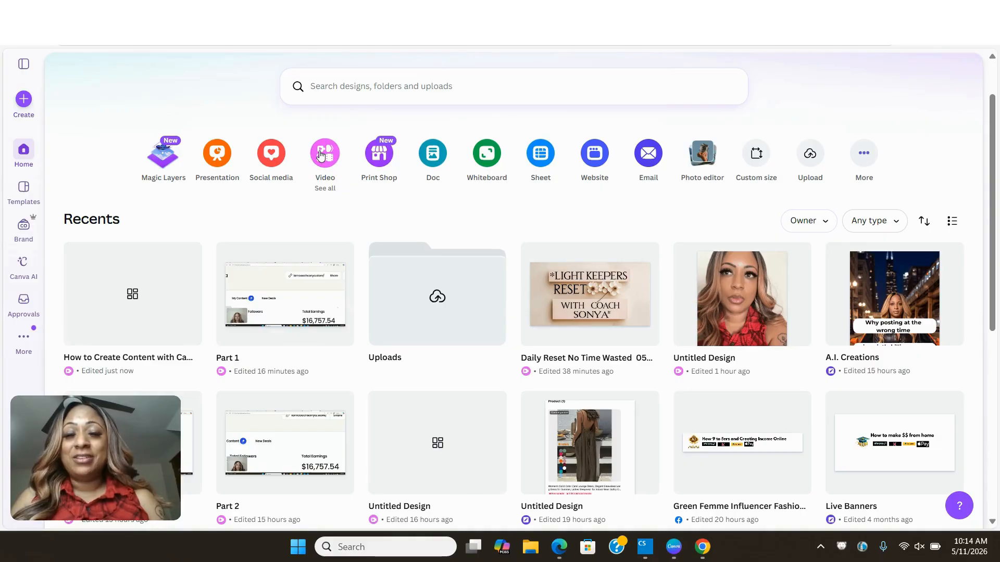
- Create a new video design in the Instagram Reel format
{"action": "left_click", "coordinate": [320, 153]}
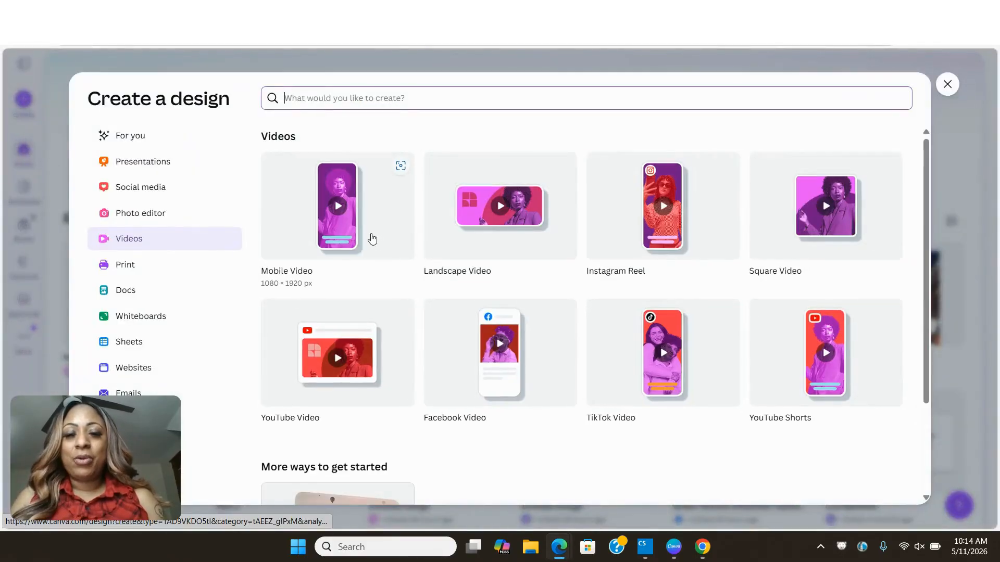
{"action": "left_click", "coordinate": [661, 237]}
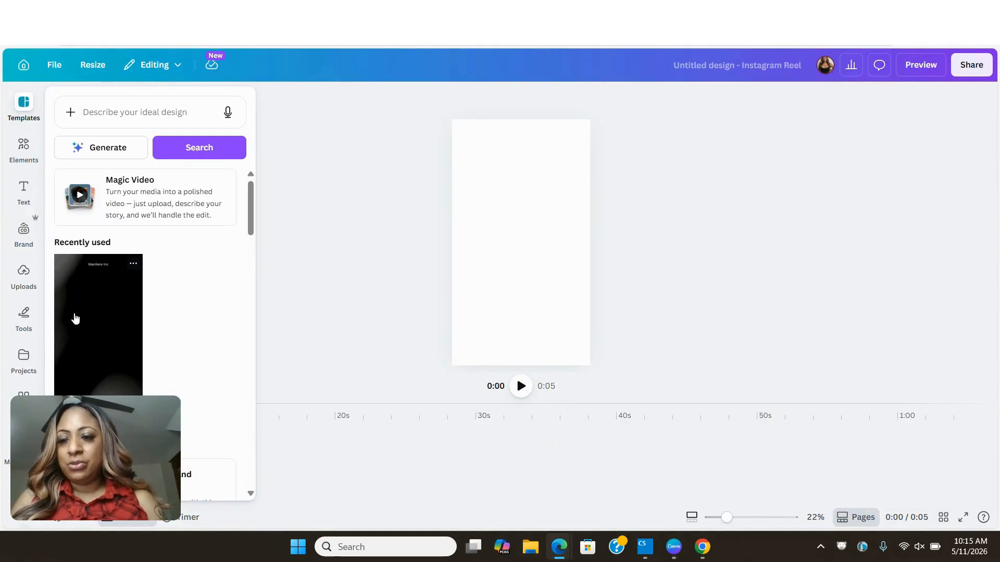
- Add the uploaded 6.0s video of the woman in the green patterned dress and set it as the page background
{"action": "left_click", "coordinate": [14, 279]}
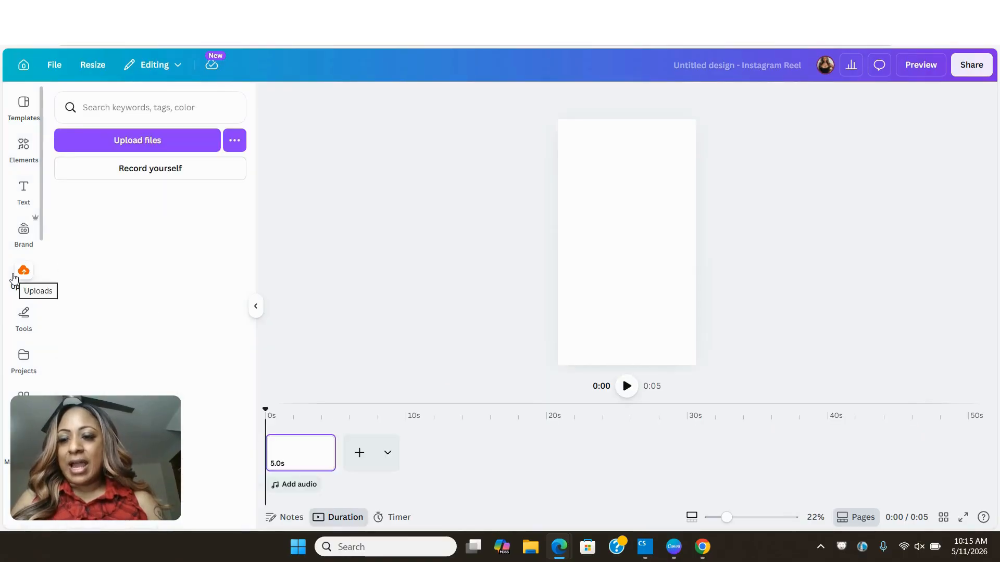
{"action": "left_click", "coordinate": [116, 201]}
{"action": "scroll", "coordinate": [176, 285], "scroll_direction": "down", "scroll_amount": 10}
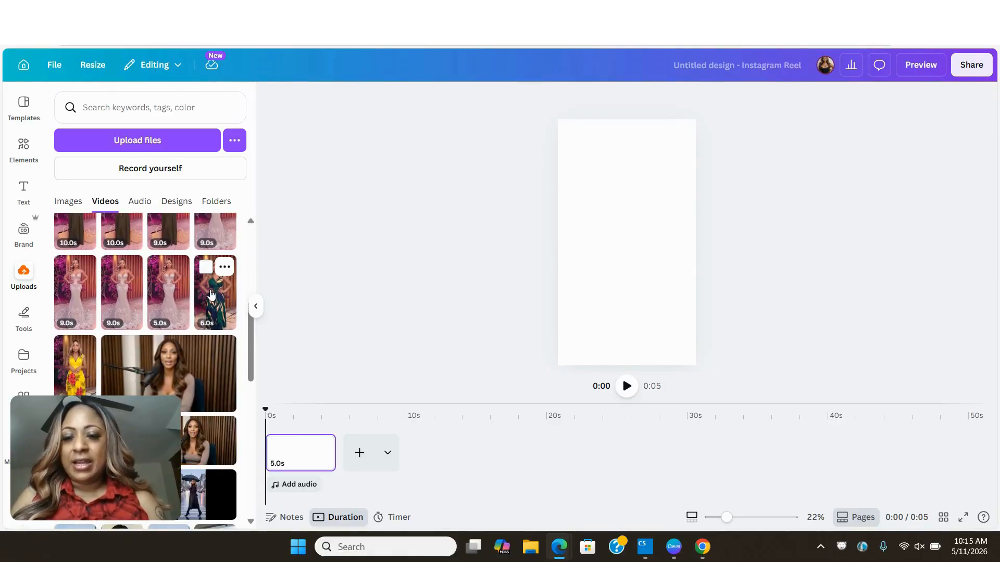
{"action": "left_click", "coordinate": [211, 295]}
{"action": "right_click", "coordinate": [610, 268]}
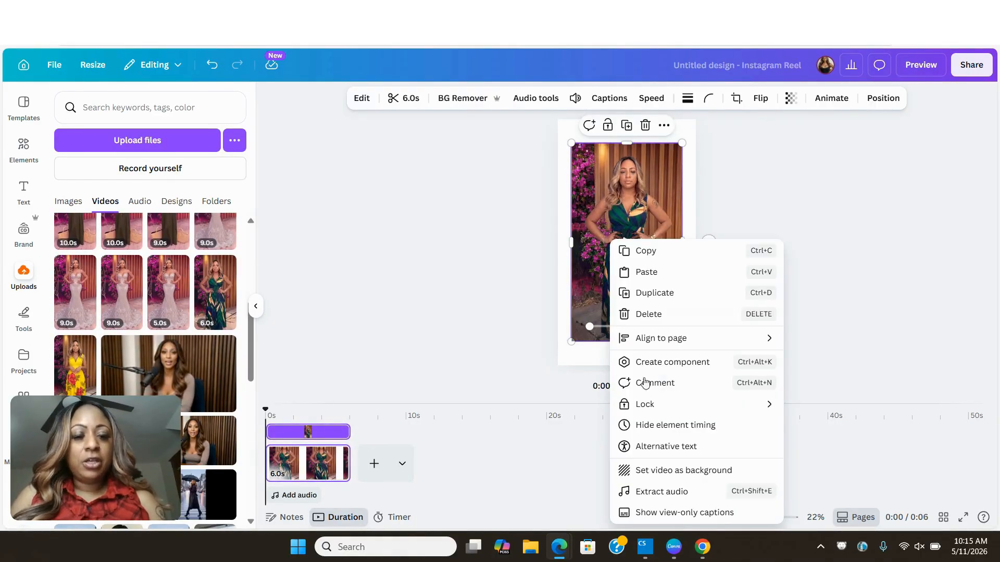
{"action": "left_click", "coordinate": [653, 470]}
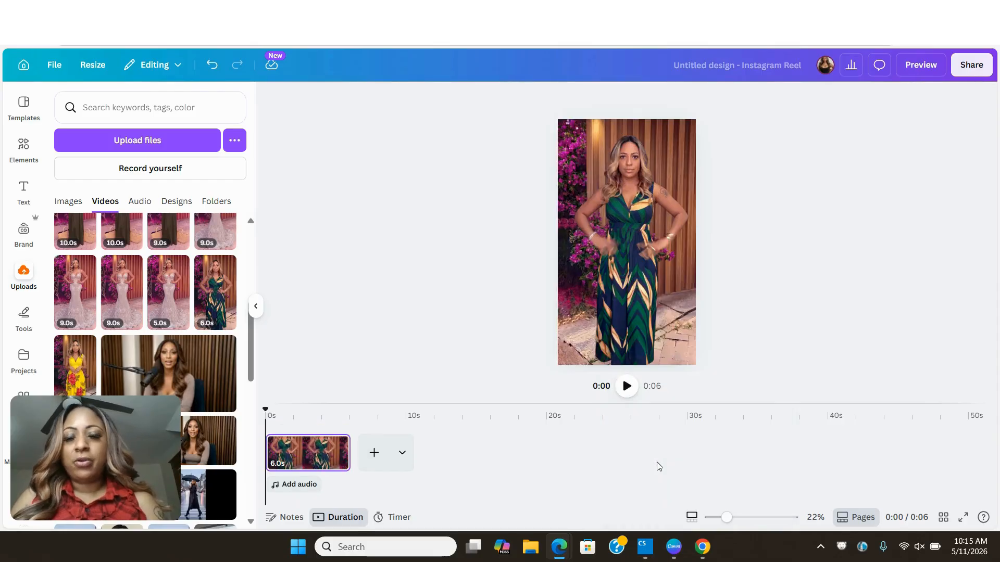
- Search your projects for "template"
{"action": "scroll", "coordinate": [148, 319], "scroll_direction": "up", "scroll_amount": 5}
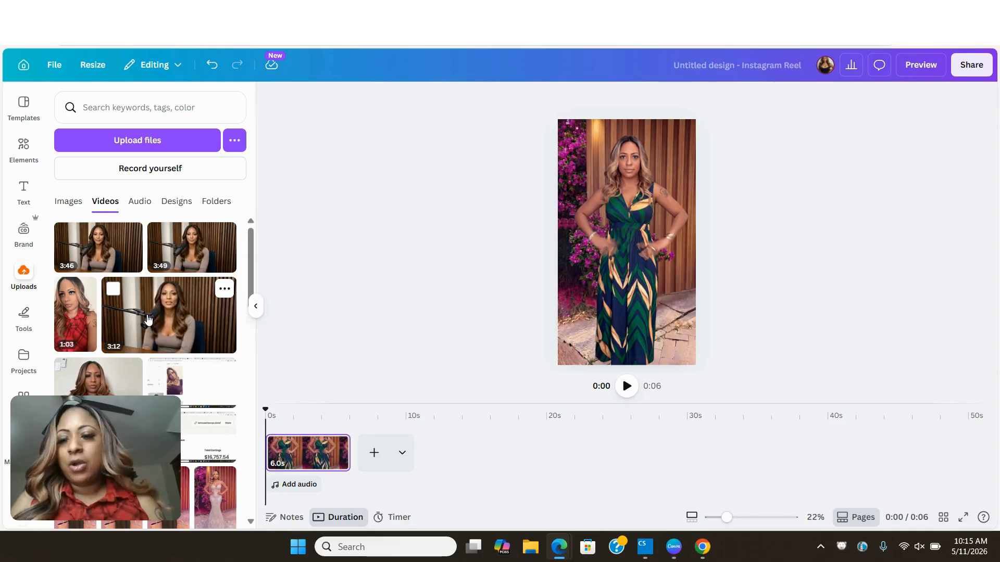
{"action": "left_click", "coordinate": [24, 361]}
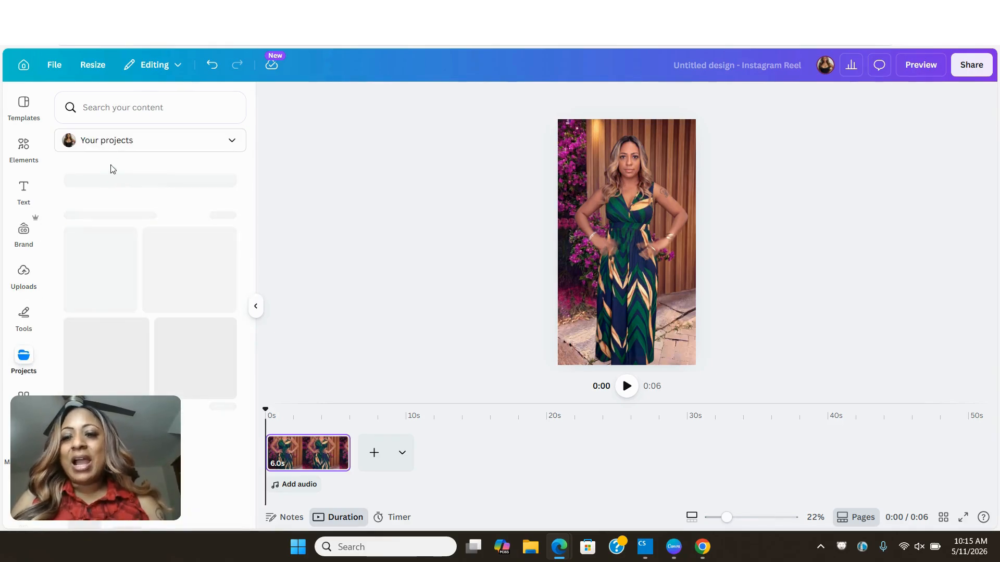
{"action": "left_click", "coordinate": [134, 110]}
{"action": "type", "text": "tem"}
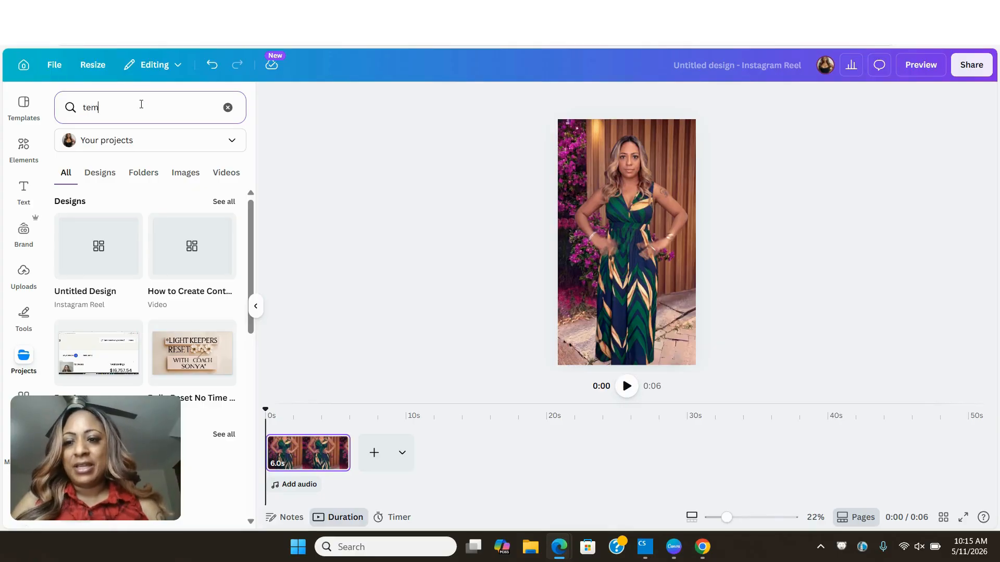
{"action": "type", "text": "plate"}
{"action": "key", "text": "Return"}
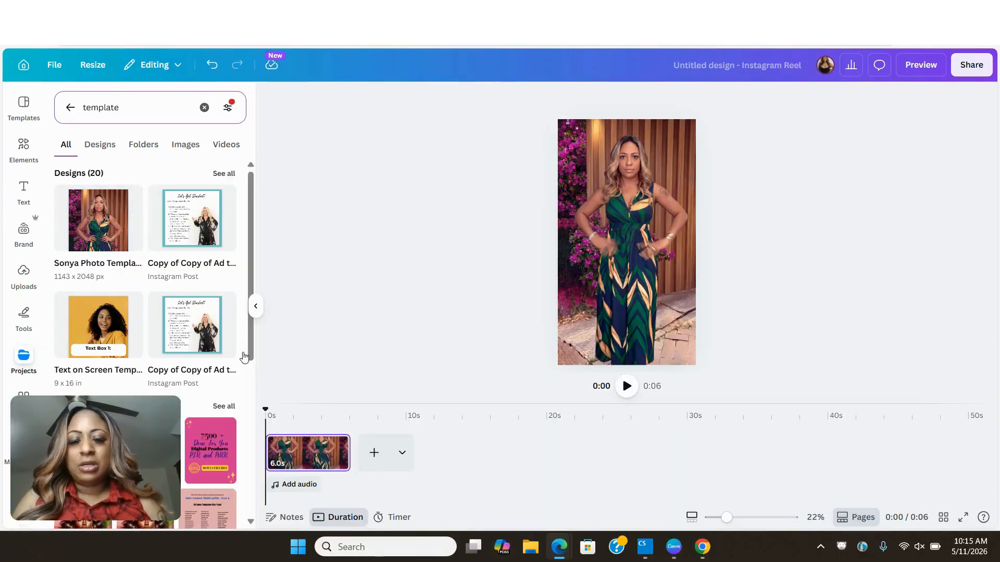
- Add a second page and apply the third page of the Text on Screen Template to it
{"action": "left_click", "coordinate": [374, 448]}
{"action": "left_click", "coordinate": [99, 326]}
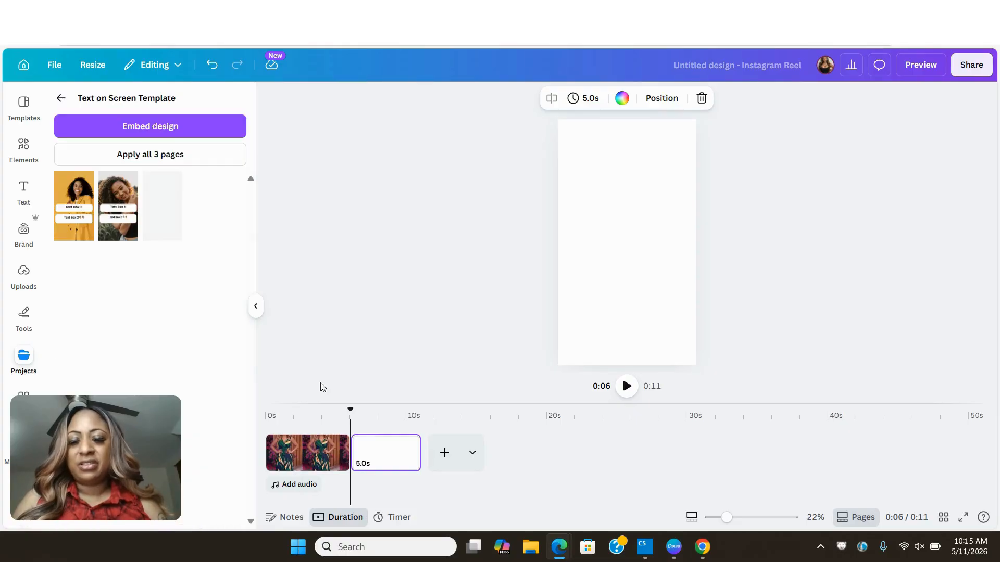
{"action": "left_click", "coordinate": [157, 216]}
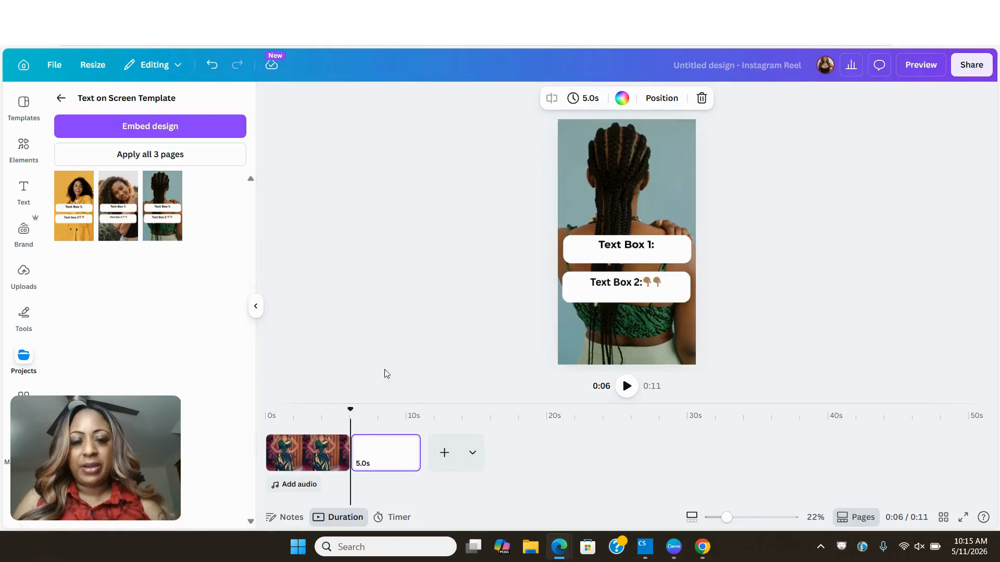
- Move the grouped two text boxes from the template page onto the first video page, placing them around the woman's waist
{"action": "left_click", "coordinate": [587, 284]}
{"action": "left_click_drag", "start_coordinate": [588, 283], "coordinate": [317, 457]}
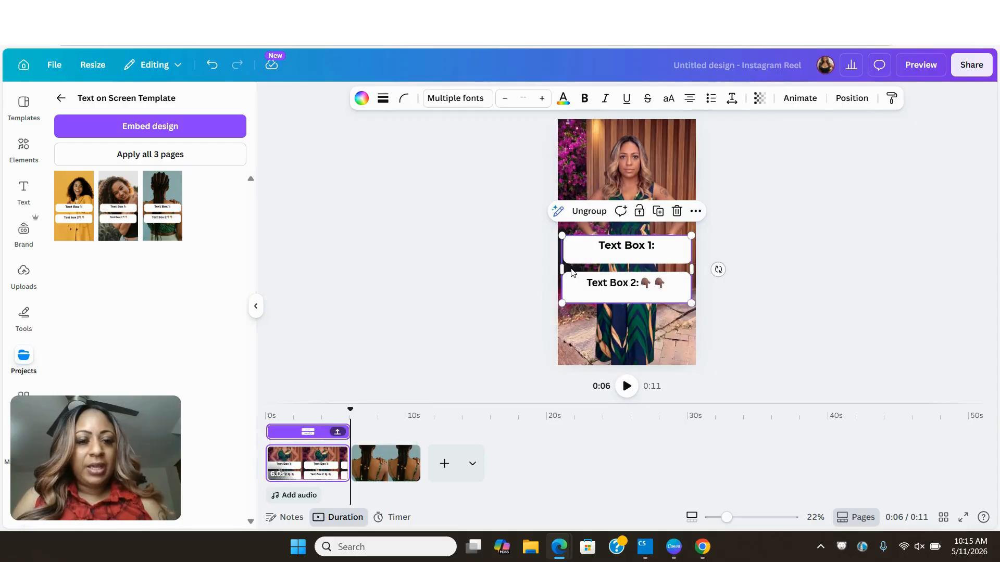
{"action": "left_click_drag", "start_coordinate": [571, 272], "coordinate": [571, 245]}
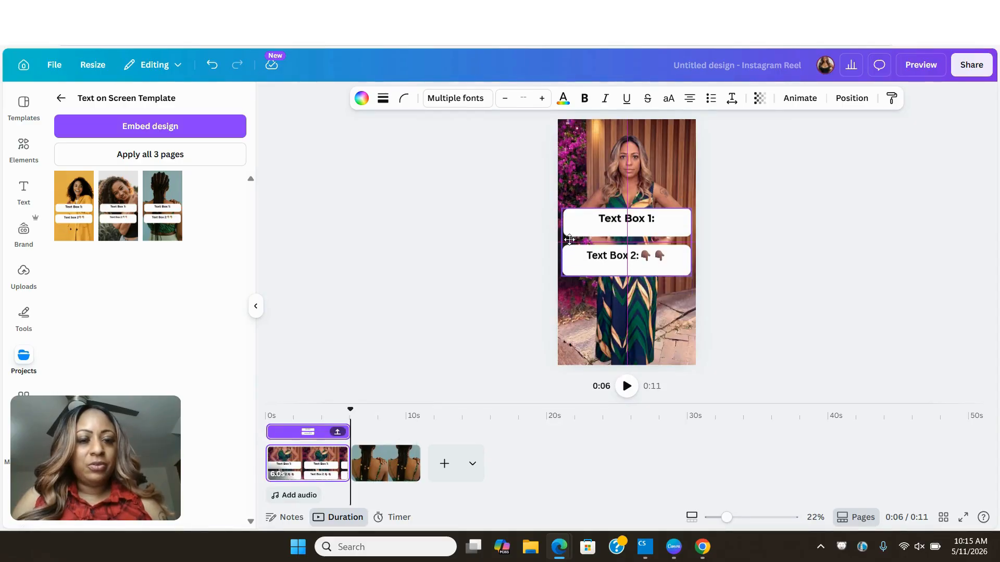
- Delete the second page with the braided-hair photo from the timeline
{"action": "right_click", "coordinate": [407, 467]}
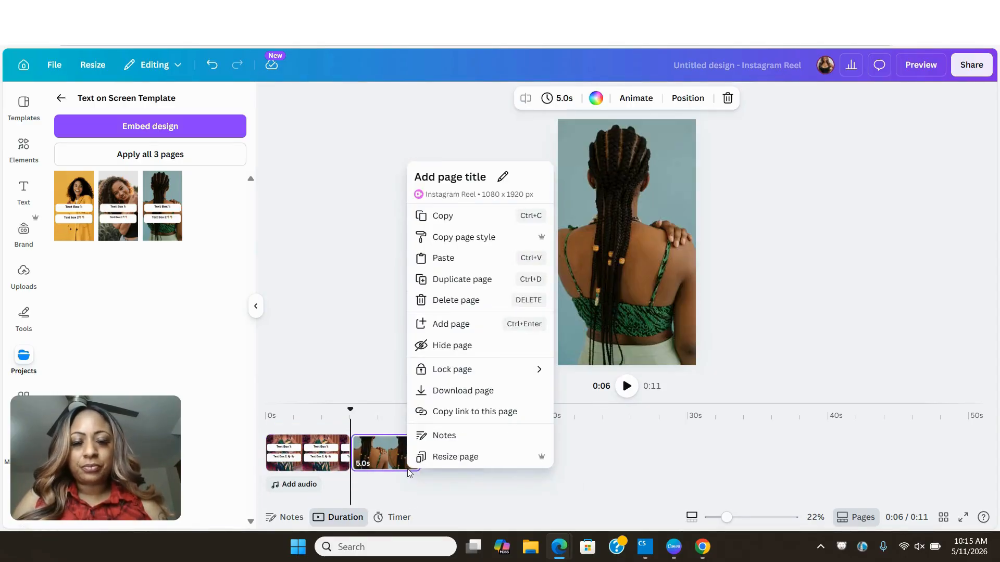
{"action": "left_click", "coordinate": [443, 302]}
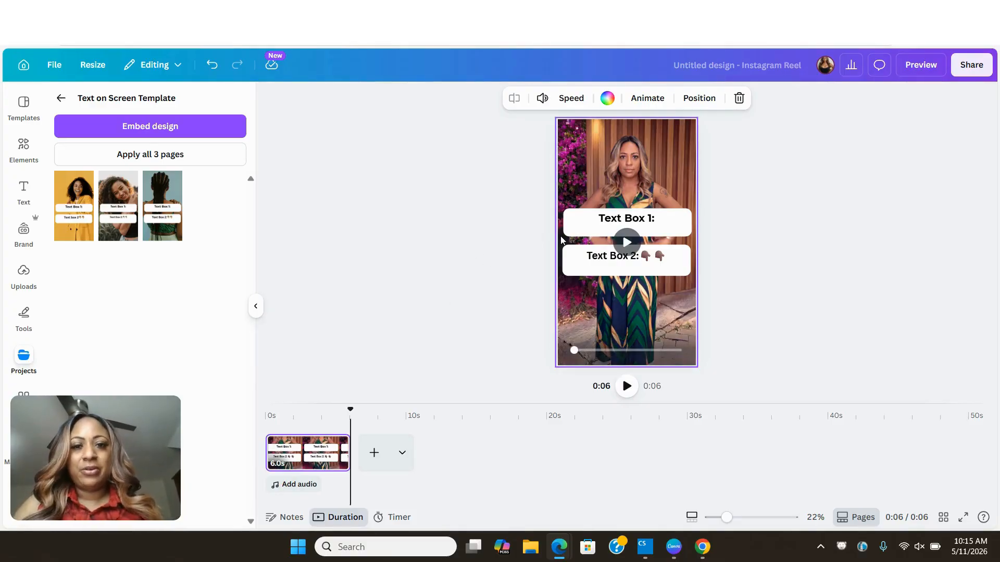
{"action": "left_click", "coordinate": [713, 226]}
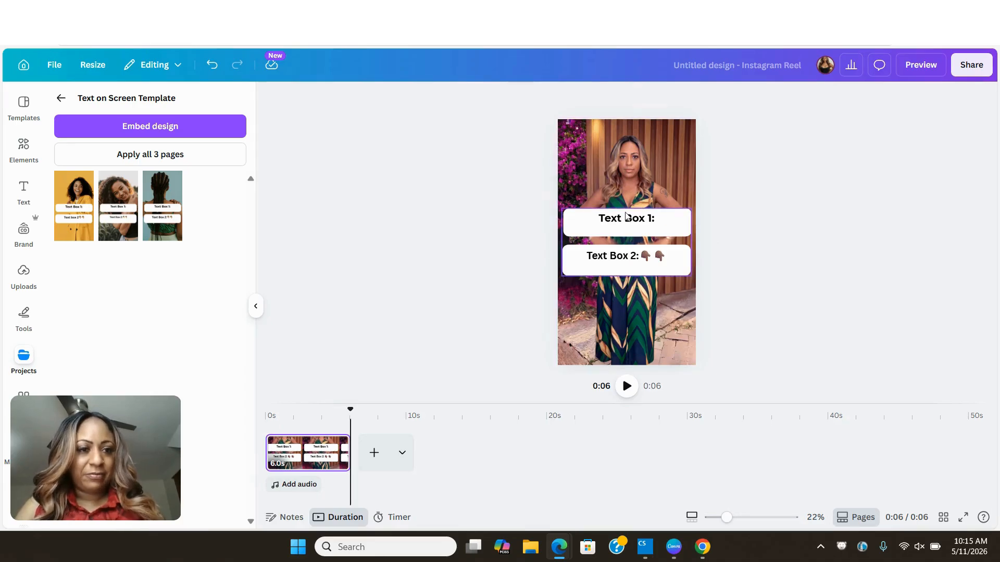
- Rename the design as IG Post
{"action": "left_click", "coordinate": [699, 65]}
{"action": "key", "text": "BackSpace"}
{"action": "type", "text": "I"}
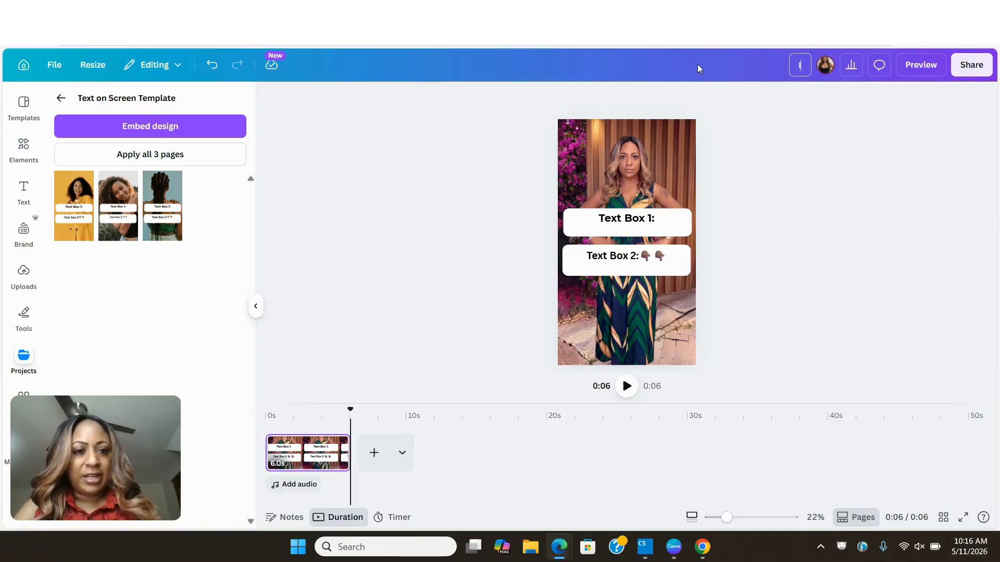
{"action": "type", "text": "G Post"}
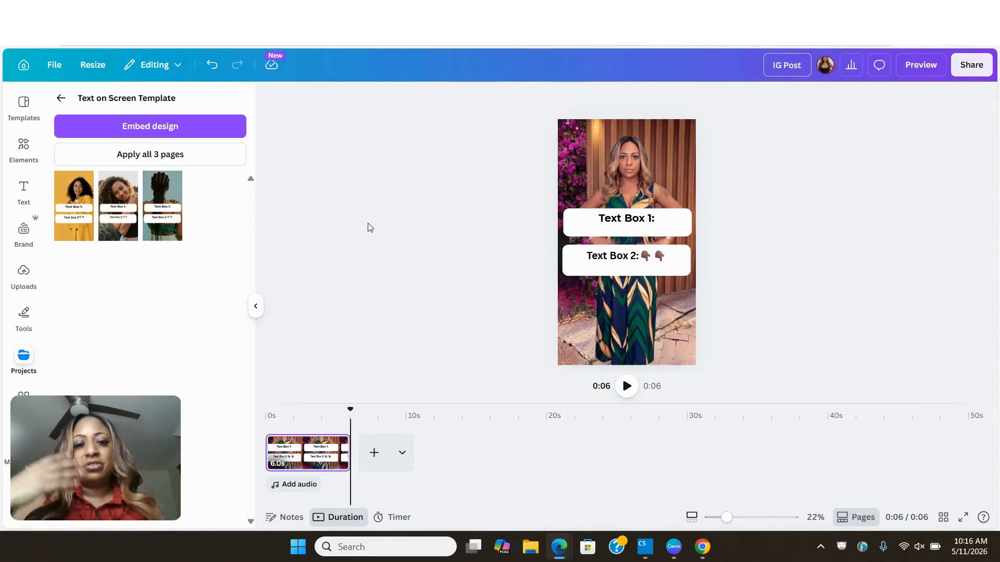
- Add a new page after the video and apply the black "Something is Coming" announcement template to it
{"action": "left_click", "coordinate": [374, 456]}
{"action": "left_click", "coordinate": [370, 459]}
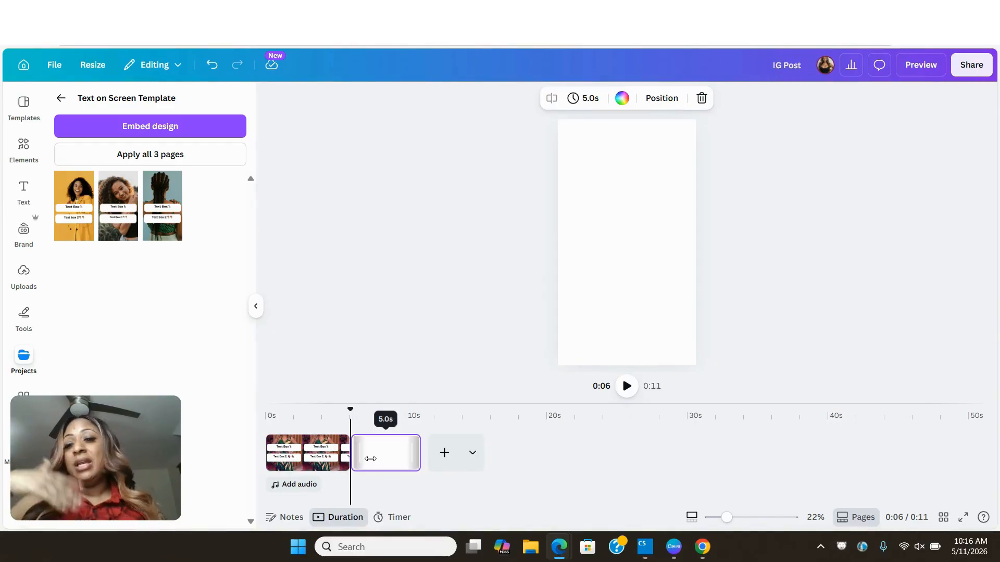
{"action": "left_click", "coordinate": [29, 108]}
{"action": "scroll", "coordinate": [125, 281], "scroll_direction": "down", "scroll_amount": 3}
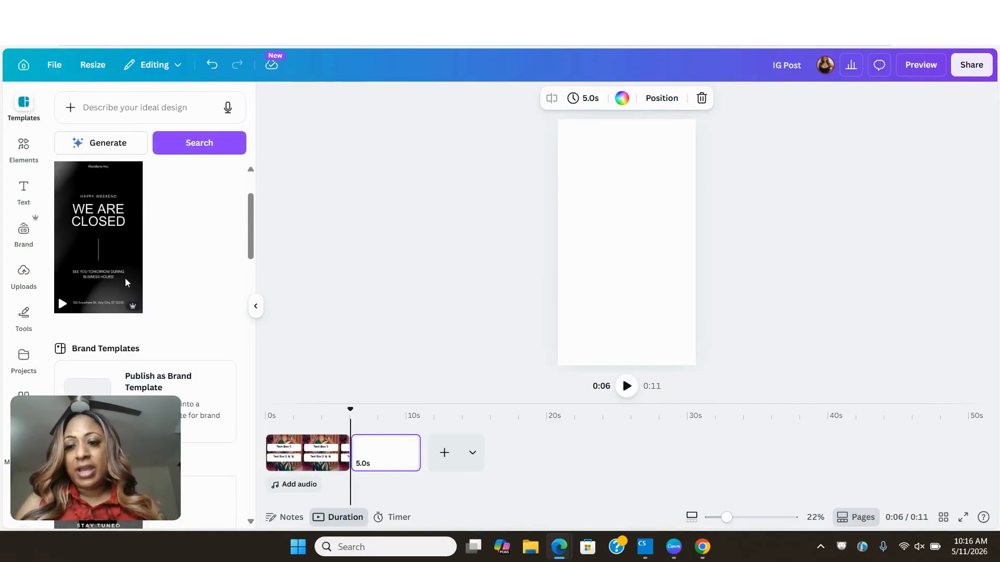
{"action": "scroll", "coordinate": [125, 283], "scroll_direction": "up", "scroll_amount": 1}
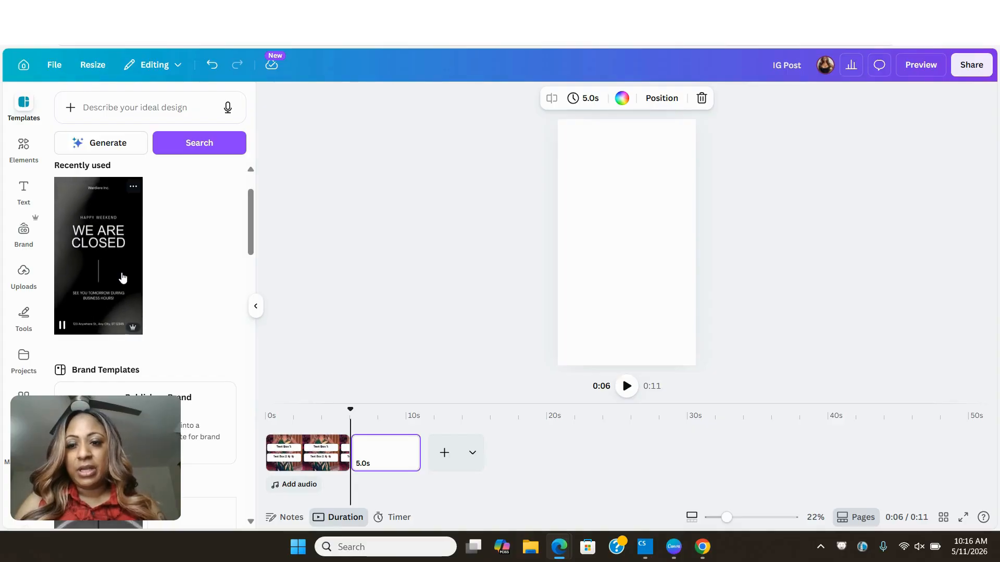
{"action": "scroll", "coordinate": [123, 277], "scroll_direction": "down", "scroll_amount": 6}
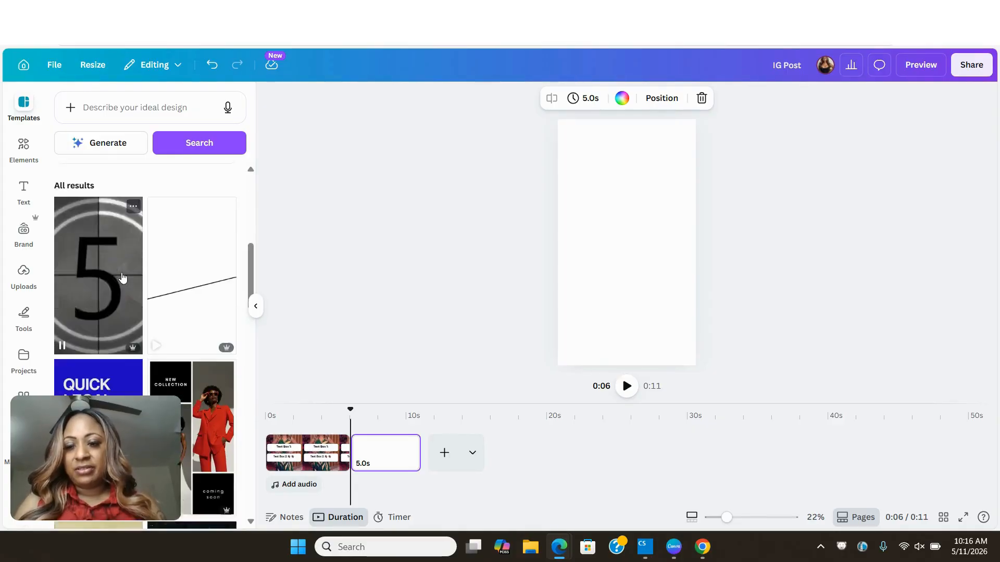
{"action": "scroll", "coordinate": [123, 276], "scroll_direction": "down", "scroll_amount": 10}
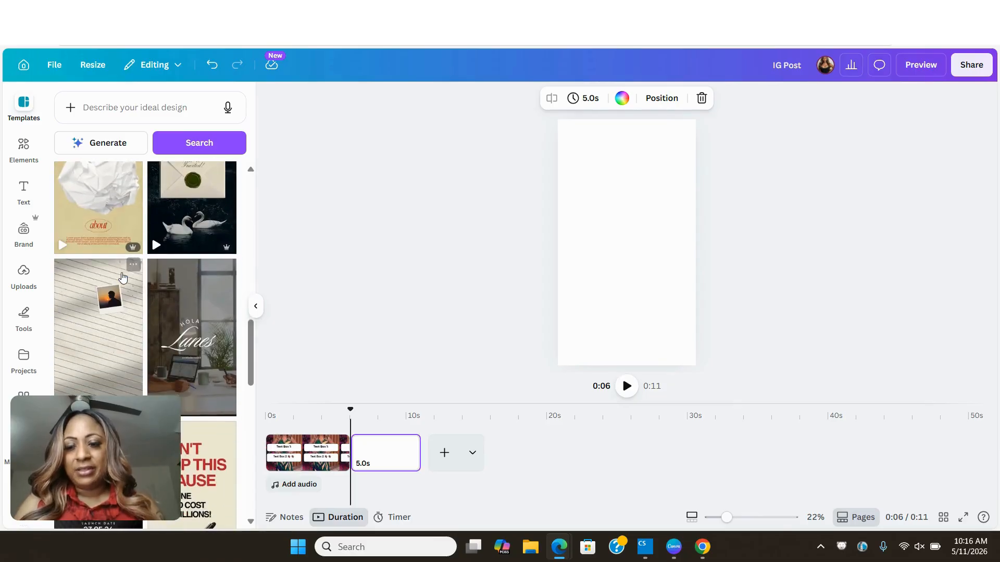
{"action": "scroll", "coordinate": [123, 276], "scroll_direction": "down", "scroll_amount": 5}
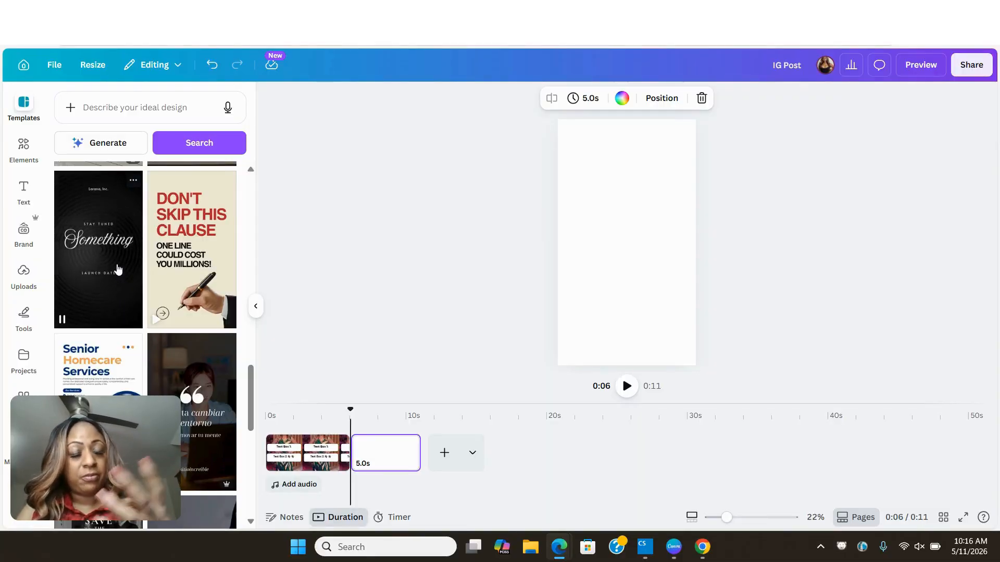
{"action": "left_click", "coordinate": [119, 268]}
{"action": "left_click", "coordinate": [574, 259]}
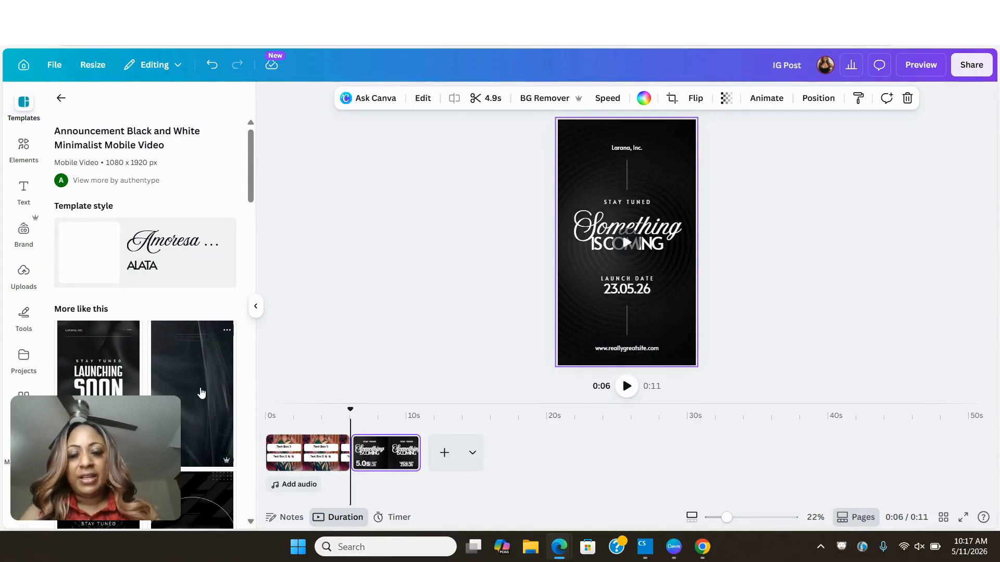
- Replace the second page's layout with the similar Gold & Black Simple Coming Soon Mobile Video template
{"action": "scroll", "coordinate": [201, 393], "scroll_direction": "down", "scroll_amount": 6}
{"action": "scroll", "coordinate": [201, 393], "scroll_direction": "down", "scroll_amount": 2}
{"action": "scroll", "coordinate": [202, 392], "scroll_direction": "up", "scroll_amount": 3}
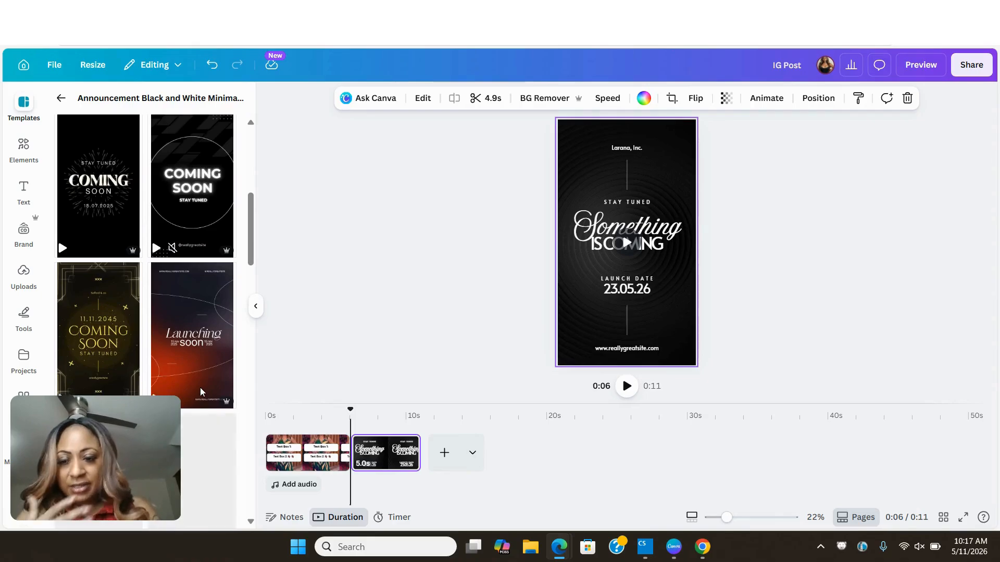
{"action": "scroll", "coordinate": [203, 392], "scroll_direction": "down", "scroll_amount": 3}
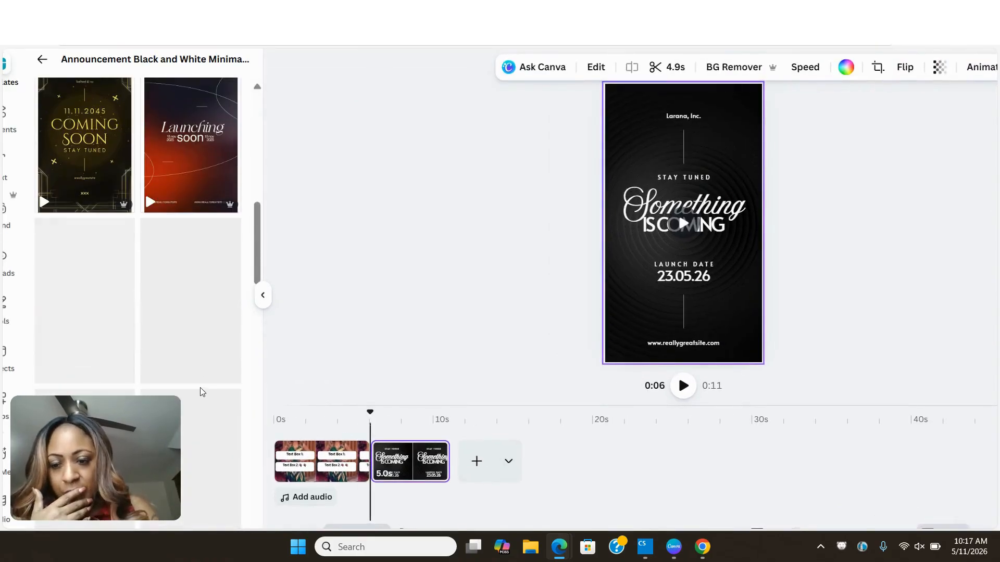
{"action": "scroll", "coordinate": [200, 391], "scroll_direction": "down", "scroll_amount": 1}
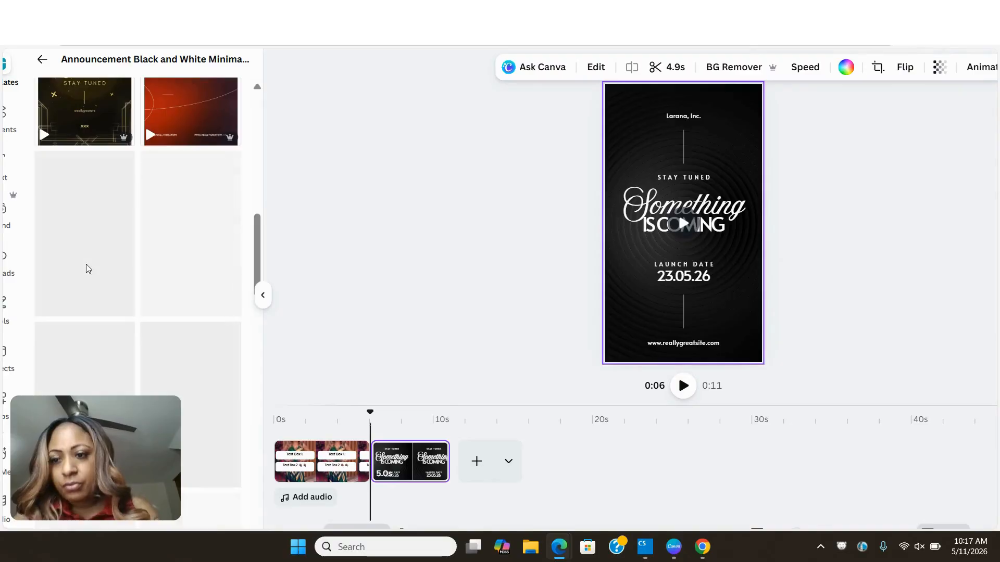
{"action": "scroll", "coordinate": [109, 294], "scroll_direction": "down", "scroll_amount": 3}
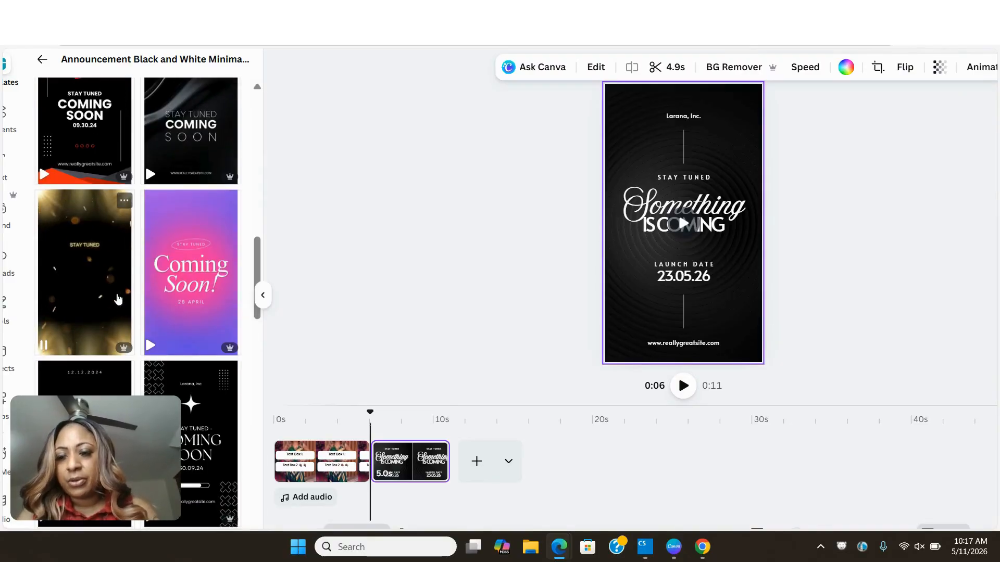
{"action": "left_click", "coordinate": [103, 293]}
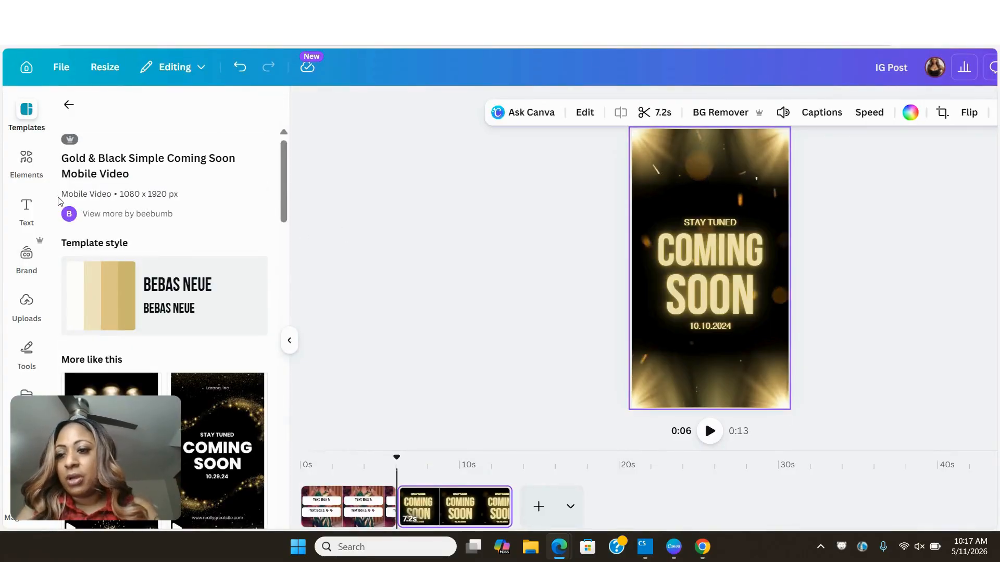
- Add the uploaded 6.0s video of the green patterned dress to the coming-soon page and make it the page background
{"action": "left_click", "coordinate": [27, 302]}
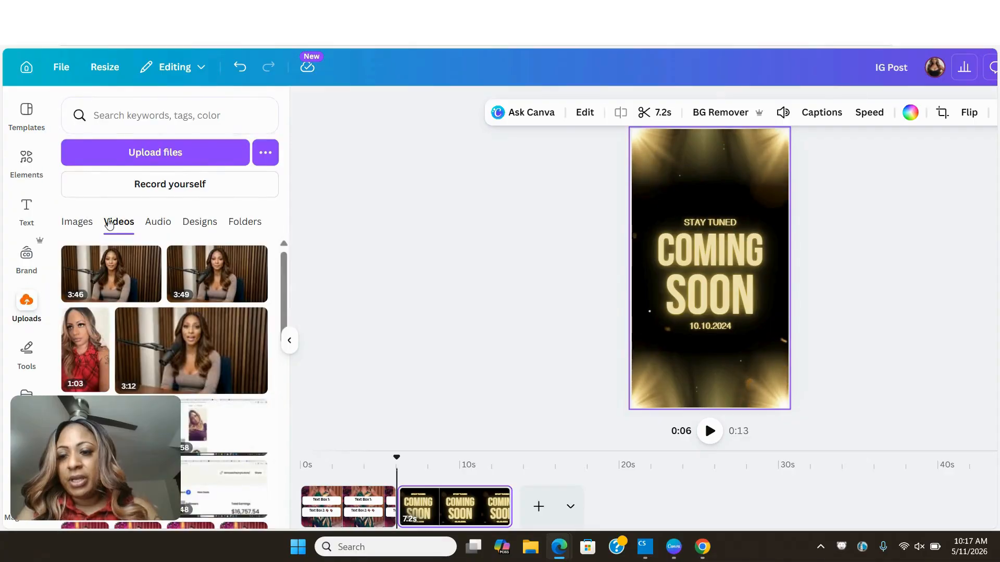
{"action": "scroll", "coordinate": [245, 312], "scroll_direction": "down", "scroll_amount": 10}
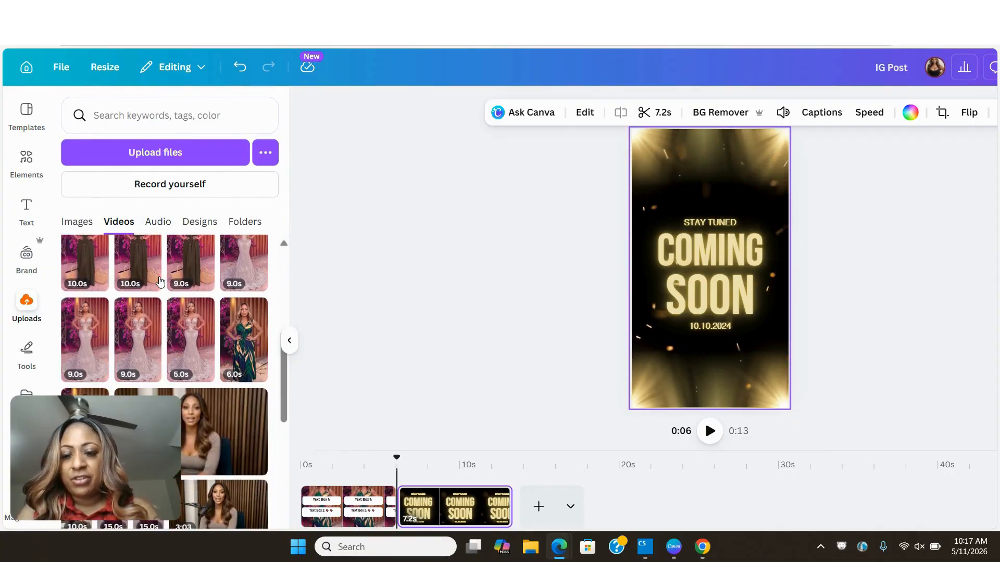
{"action": "left_click", "coordinate": [260, 336]}
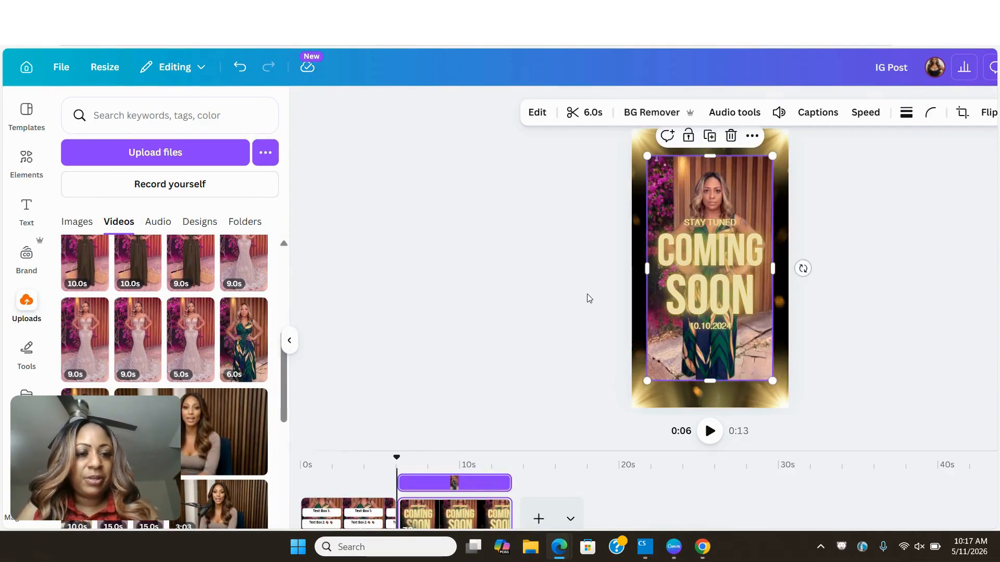
{"action": "right_click", "coordinate": [670, 185]}
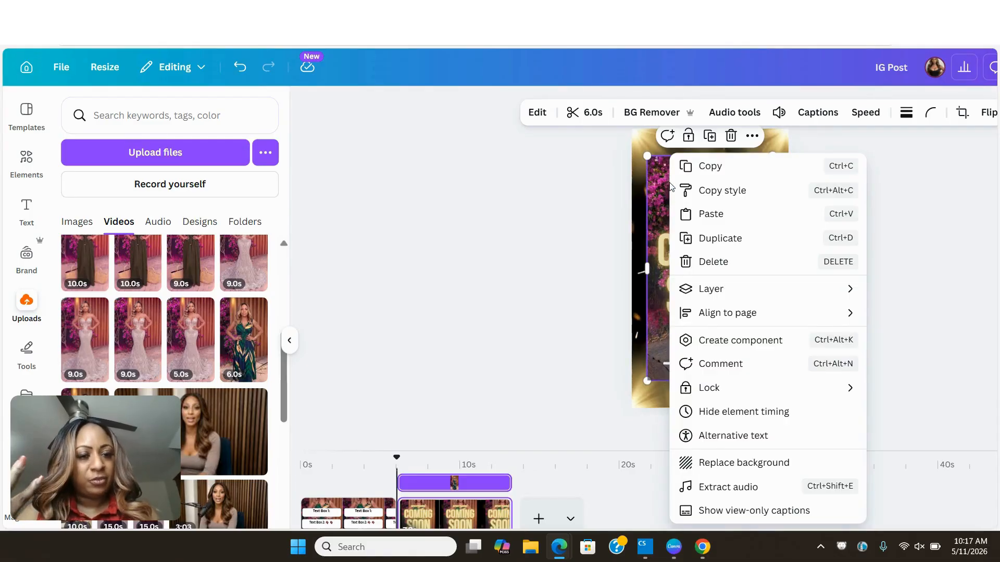
{"action": "left_click", "coordinate": [699, 465]}
- Delete the template's gold light flares from the corners and lower area of the coming-soon page
{"action": "left_click", "coordinate": [723, 233]}
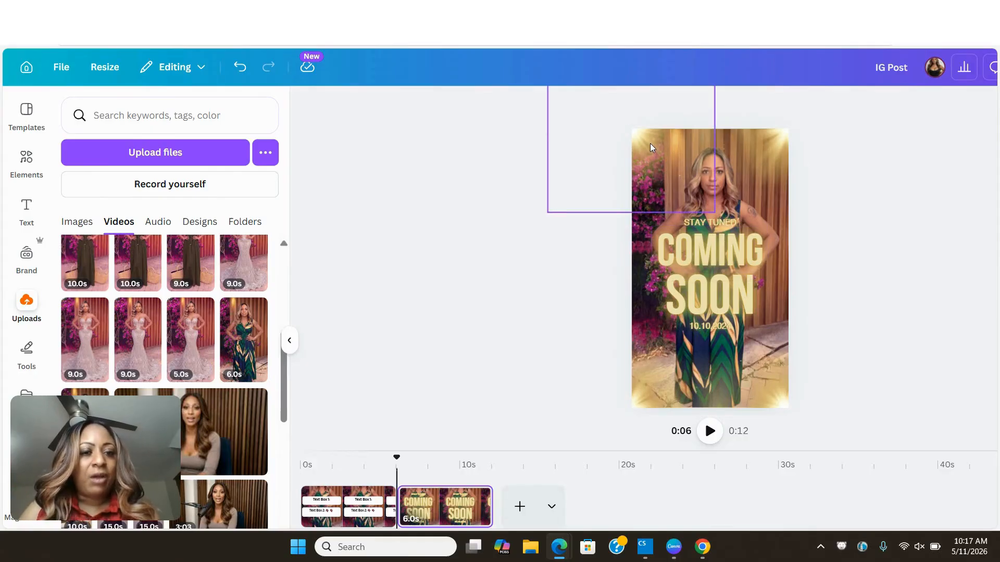
{"action": "left_click", "coordinate": [689, 240]}
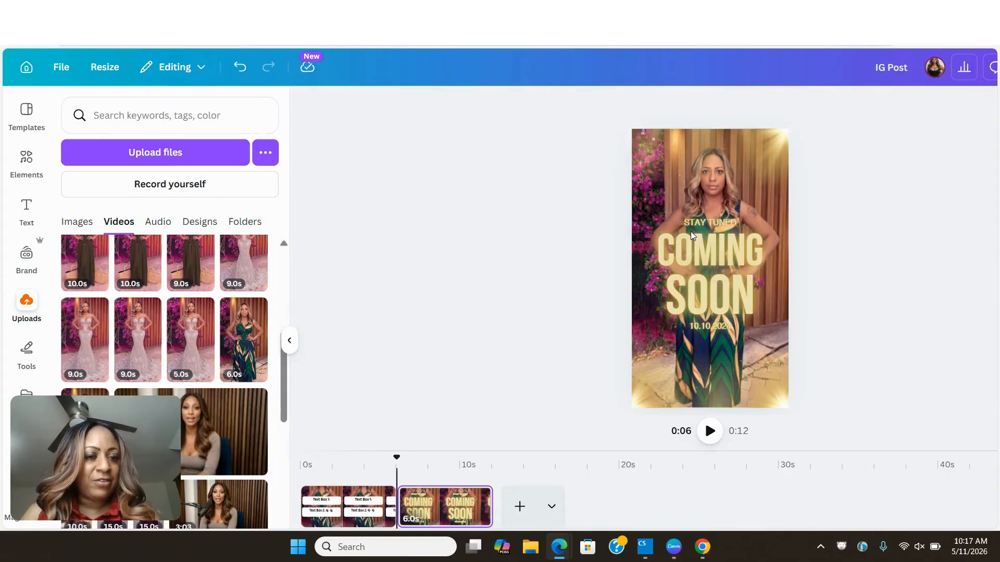
{"action": "left_click", "coordinate": [754, 165]}
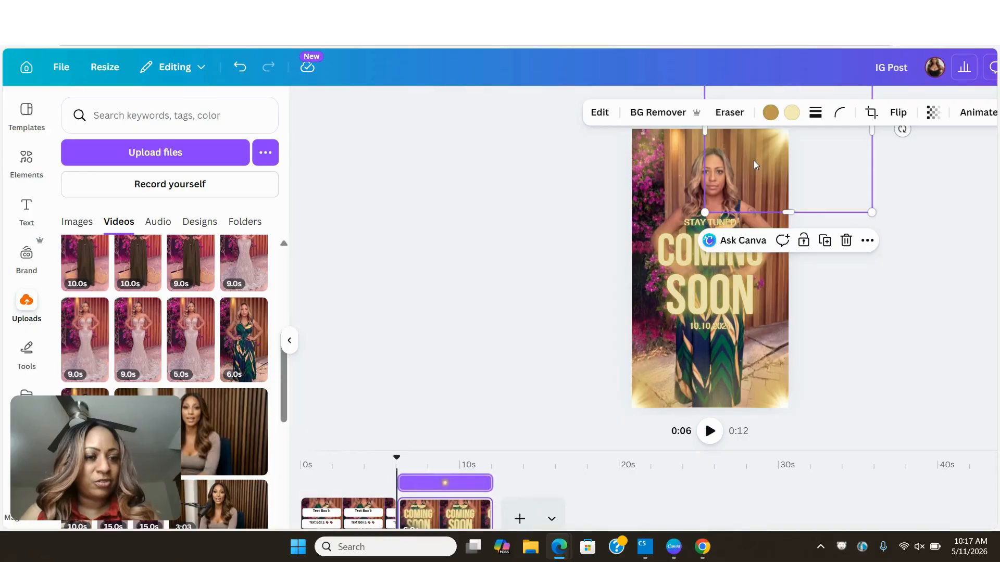
{"action": "left_click", "coordinate": [845, 239]}
{"action": "left_click", "coordinate": [658, 395]}
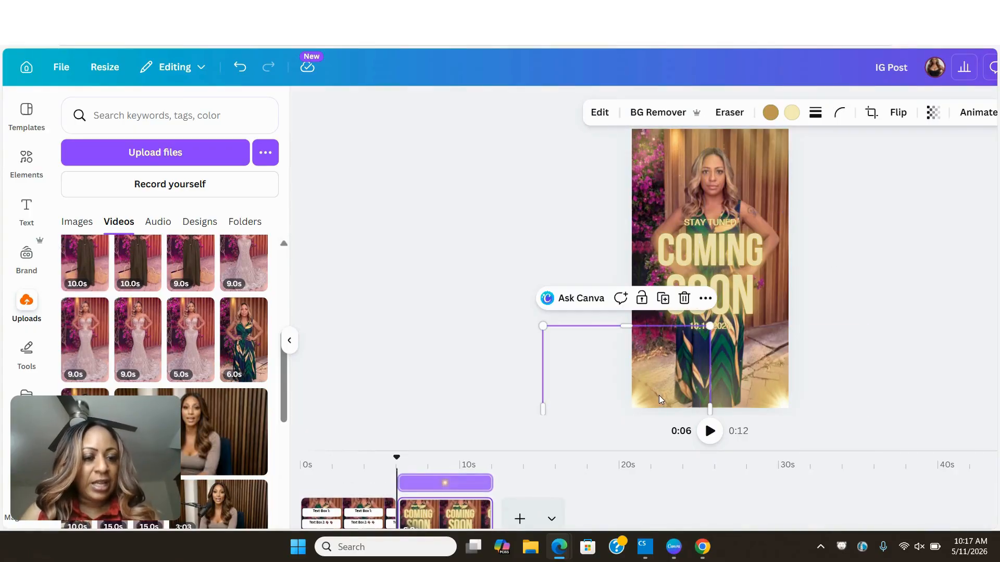
{"action": "left_click", "coordinate": [682, 298]}
{"action": "left_click", "coordinate": [746, 374]}
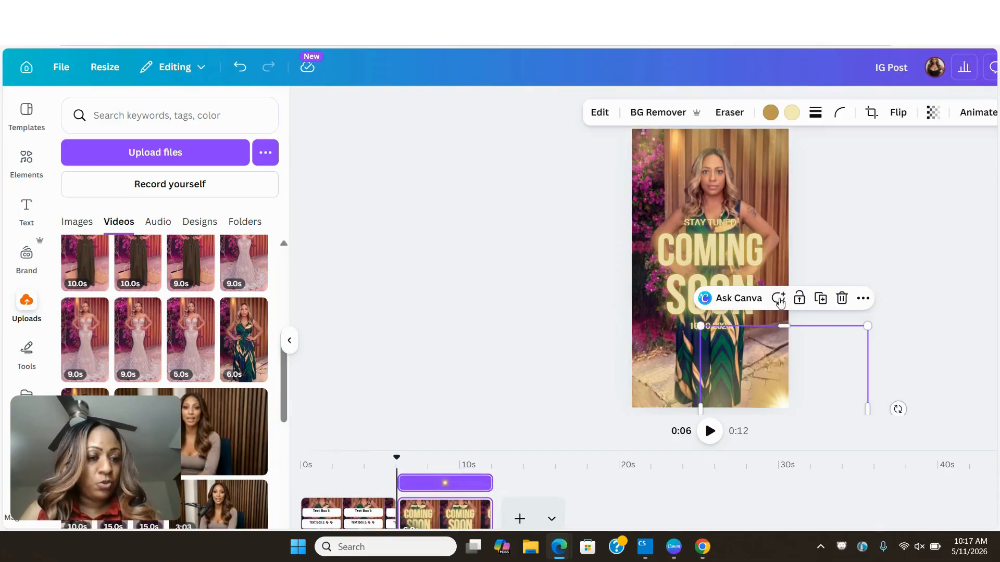
{"action": "left_click", "coordinate": [842, 299]}
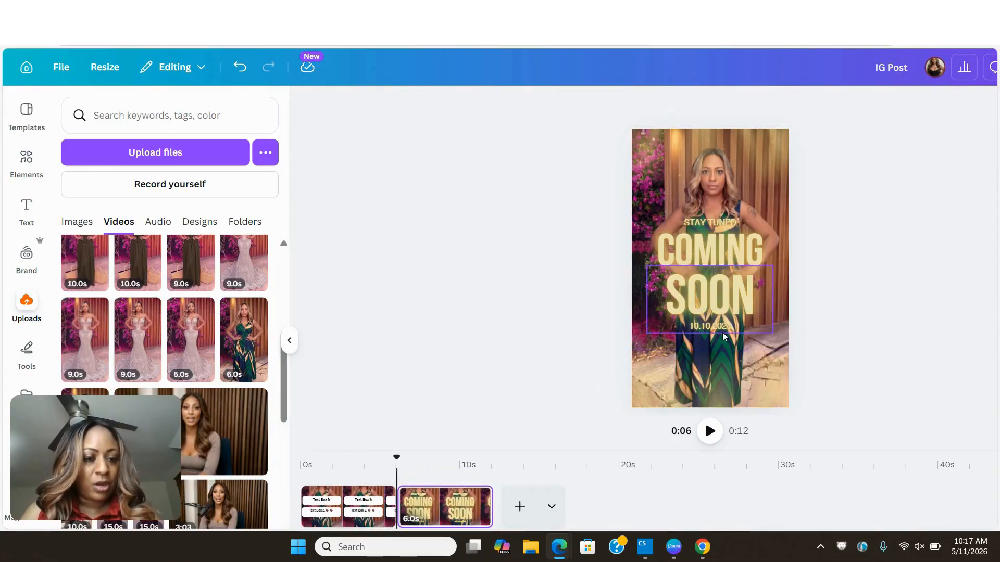
{"action": "left_click", "coordinate": [725, 377]}
{"action": "left_click", "coordinate": [764, 326]}
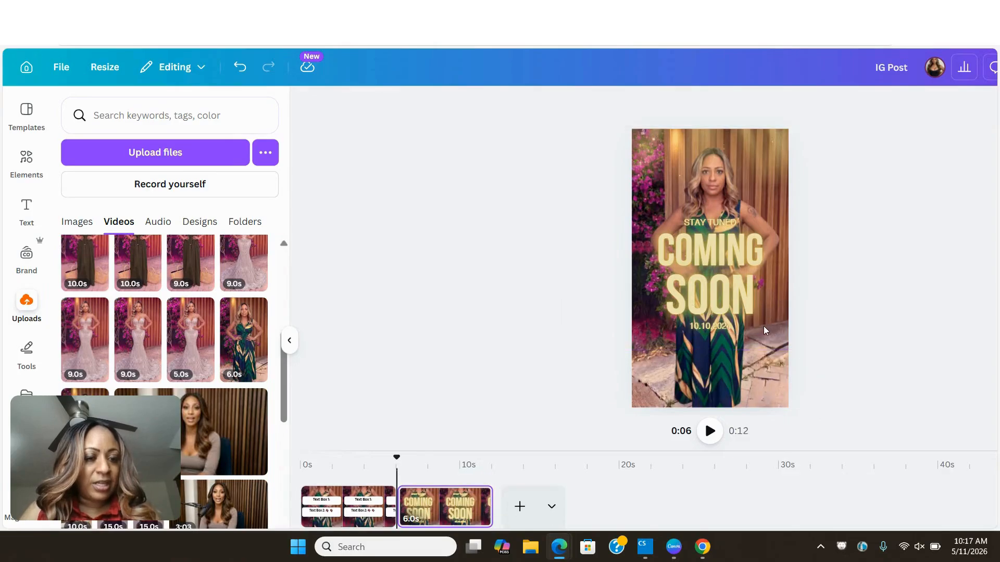
- Delete the "10.10.2024" date and the "Stay Tuned" text from the coming-soon page
{"action": "left_click", "coordinate": [711, 325]}
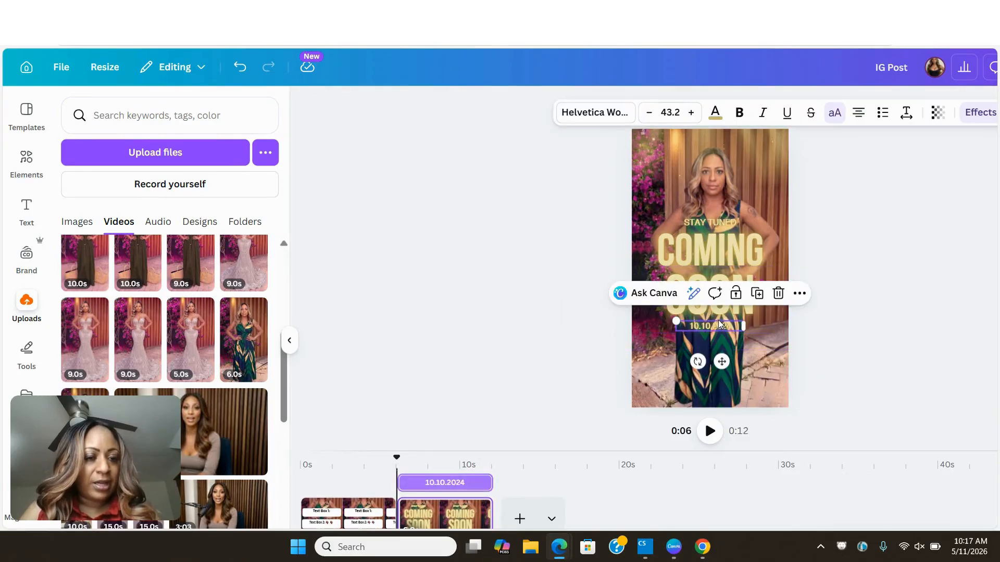
{"action": "left_click", "coordinate": [771, 296]}
{"action": "left_click", "coordinate": [722, 220]}
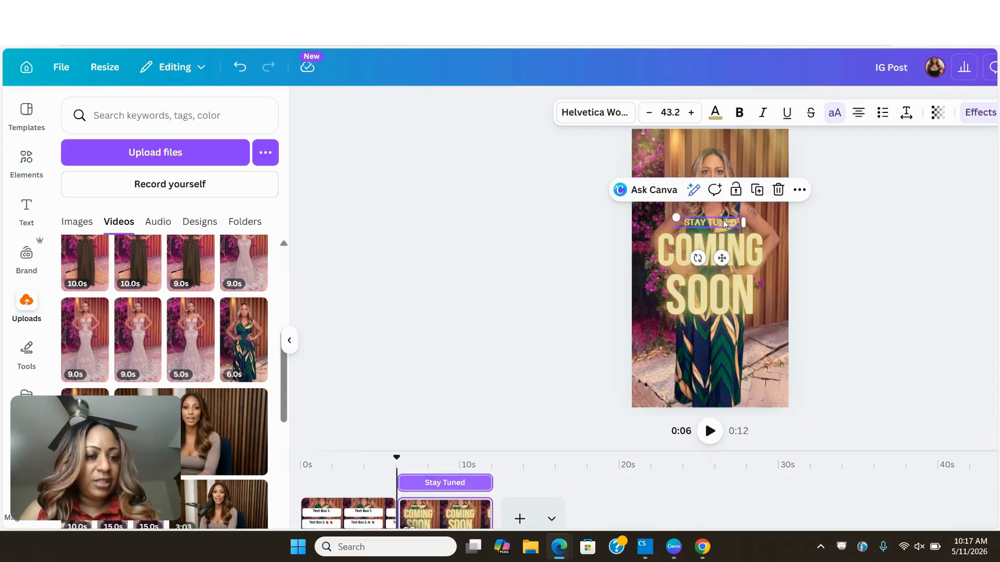
{"action": "left_click", "coordinate": [778, 190]}
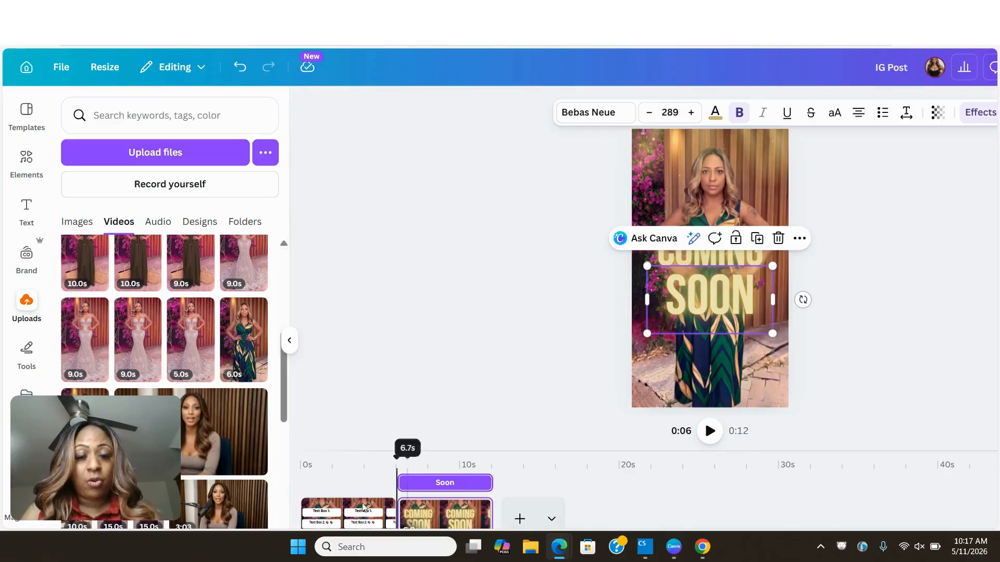
- Go to the first page and examine its grouped white text boxes, Text Box 1 and Text Box 2
{"action": "left_click", "coordinate": [344, 508]}
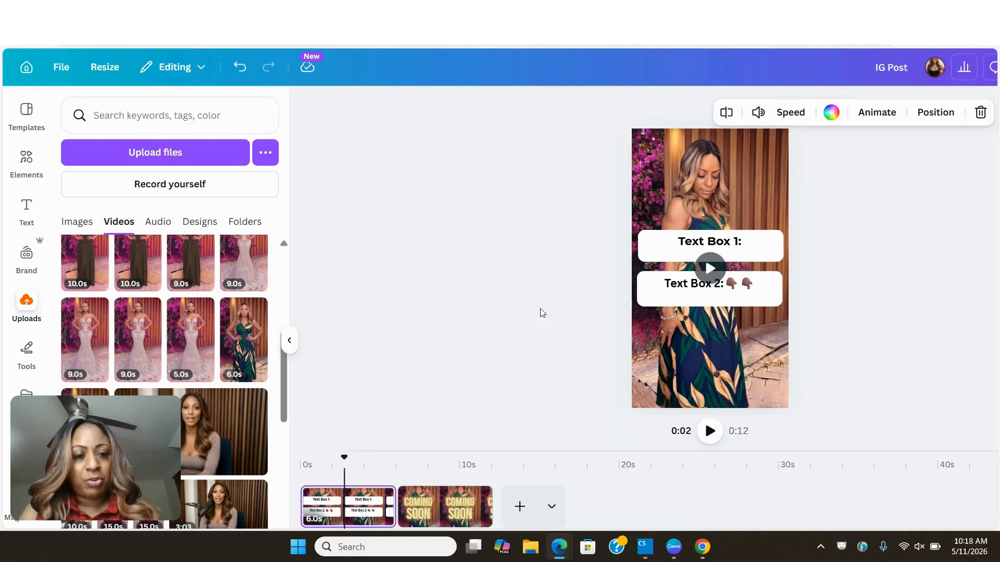
{"action": "left_click", "coordinate": [697, 249]}
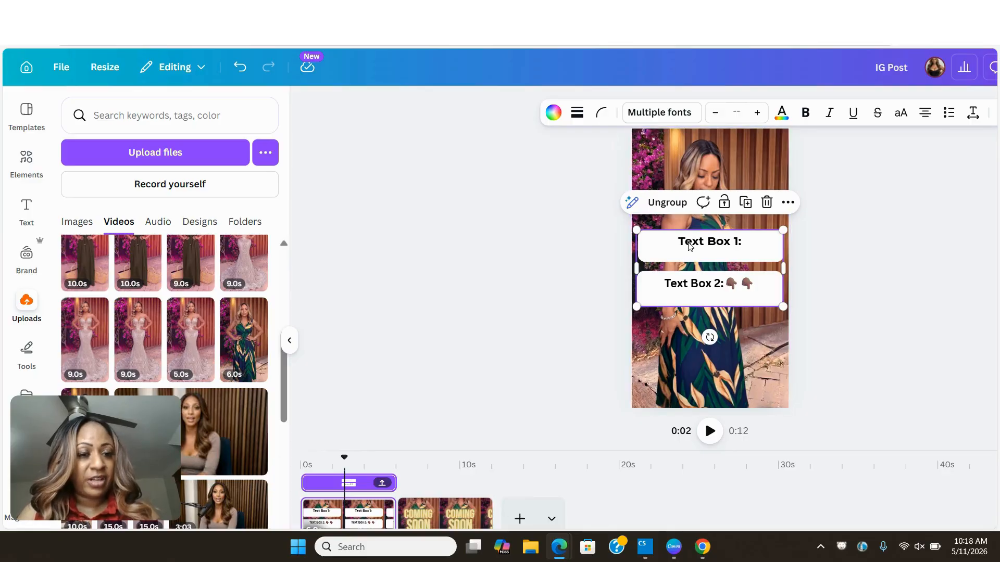
{"action": "left_click", "coordinate": [689, 246]}
{"action": "left_click", "coordinate": [658, 305]}
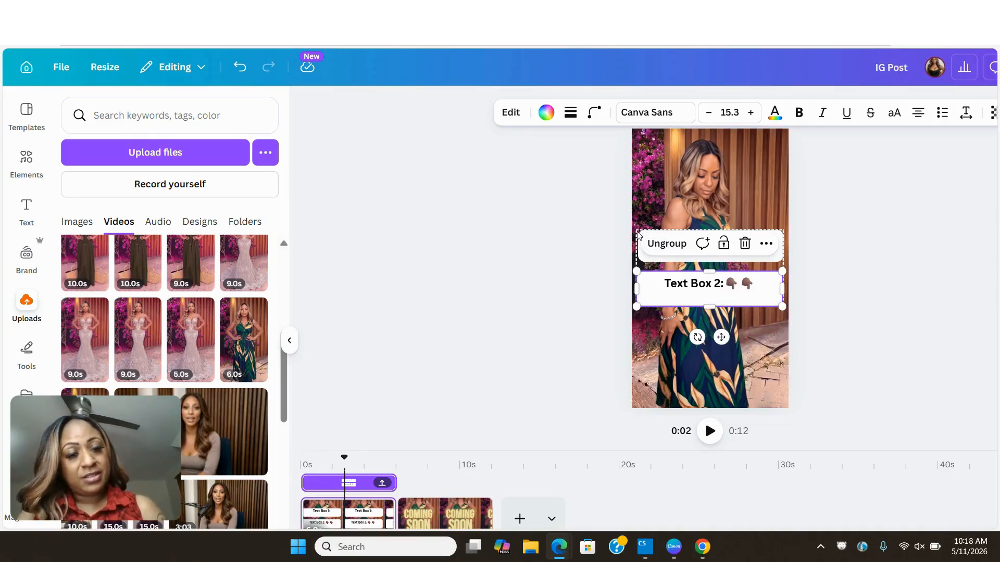
{"action": "left_click", "coordinate": [658, 230]}
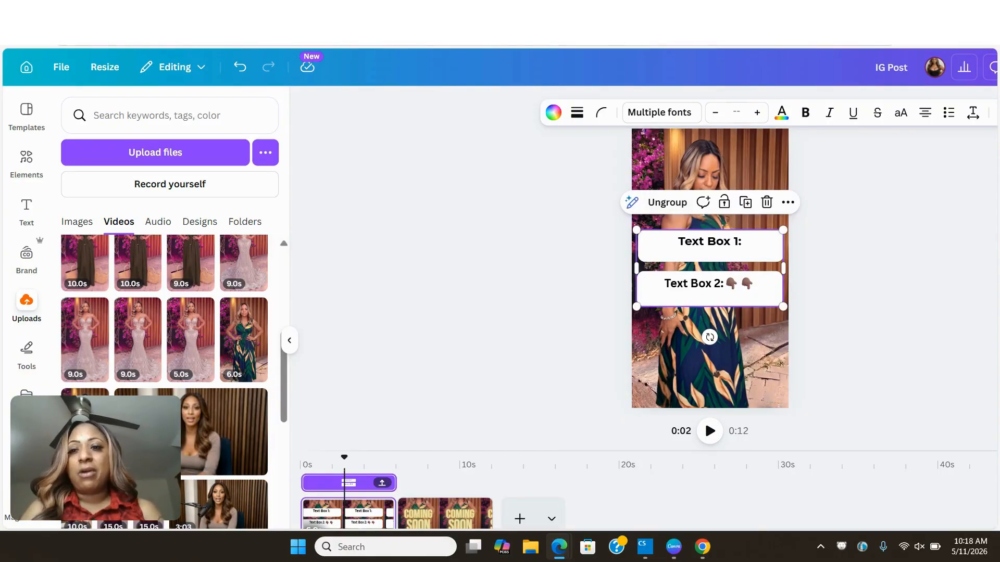
- Switch to the ChatGPT conversation and copy the Top Image Text "Stop Learning 27 AI Tools"
{"action": "key", "text": "ctrl+Tab"}
{"action": "scroll", "coordinate": [367, 192], "scroll_direction": "up", "scroll_amount": 20}
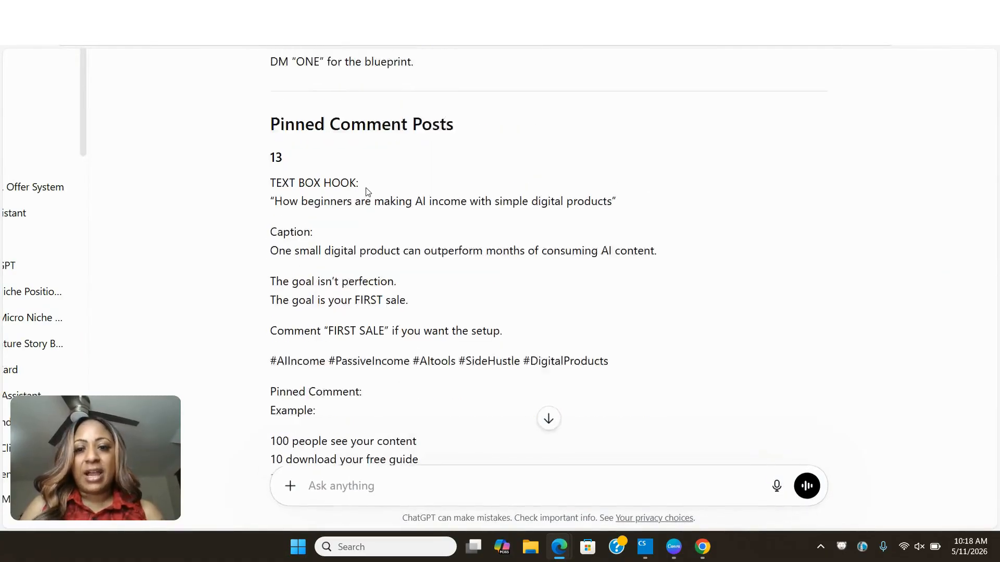
{"action": "scroll", "coordinate": [367, 192], "scroll_direction": "up", "scroll_amount": 20}
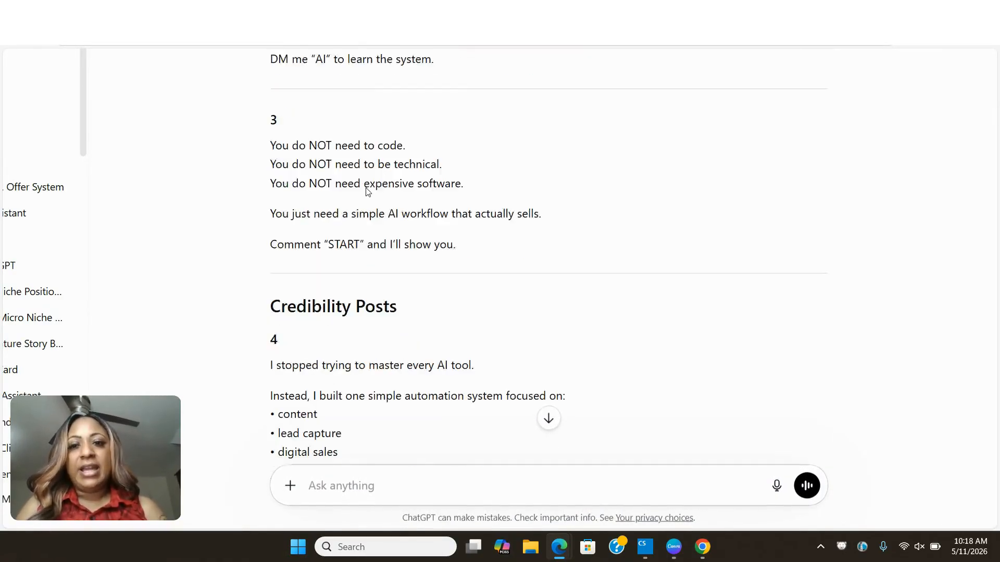
{"action": "scroll", "coordinate": [367, 192], "scroll_direction": "up", "scroll_amount": 5}
{"action": "scroll", "coordinate": [367, 190], "scroll_direction": "down", "scroll_amount": 20}
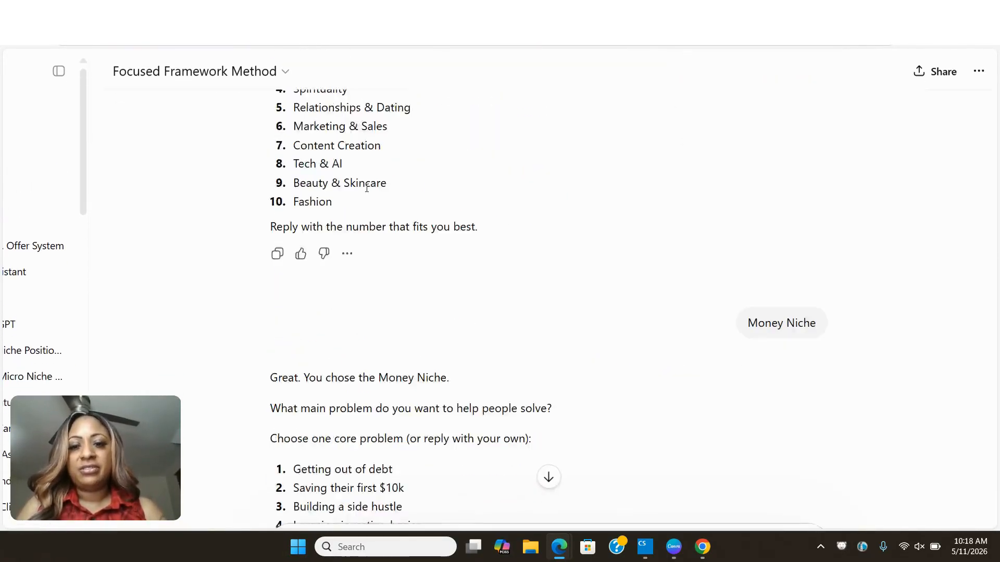
{"action": "scroll", "coordinate": [367, 188], "scroll_direction": "down", "scroll_amount": 12}
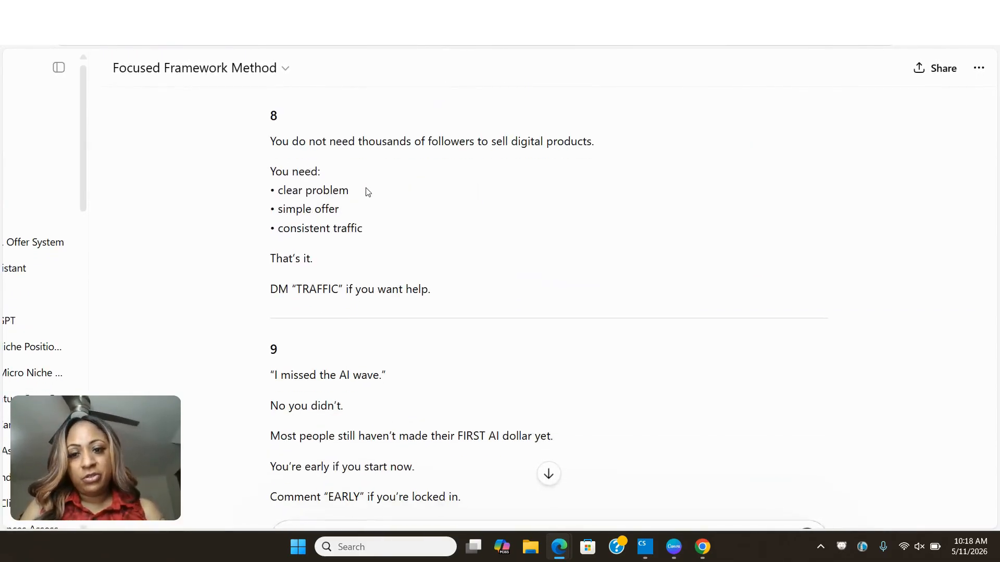
{"action": "scroll", "coordinate": [367, 188], "scroll_direction": "up", "scroll_amount": 8}
{"action": "scroll", "coordinate": [367, 188], "scroll_direction": "down", "scroll_amount": 20}
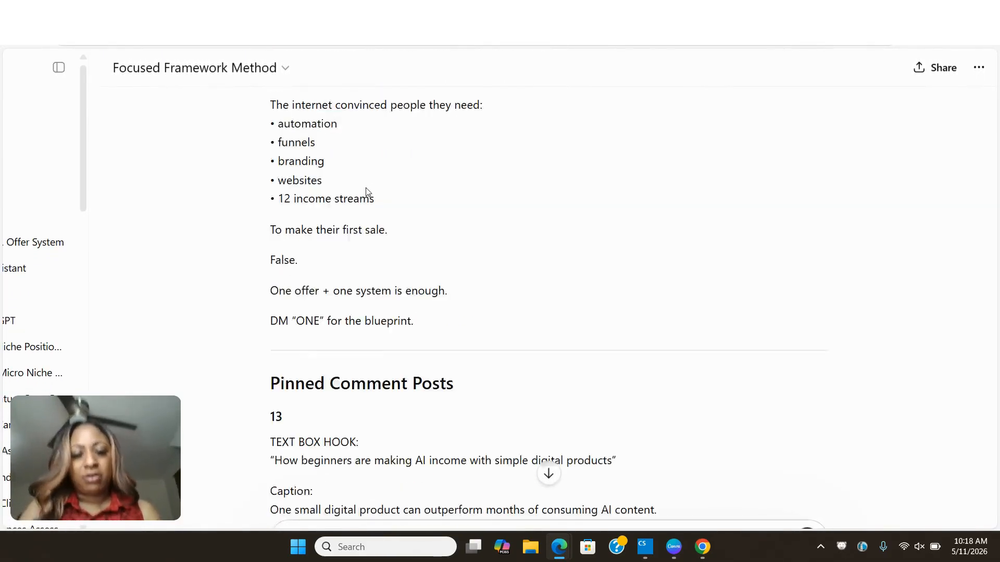
{"action": "scroll", "coordinate": [367, 188], "scroll_direction": "up", "scroll_amount": 3}
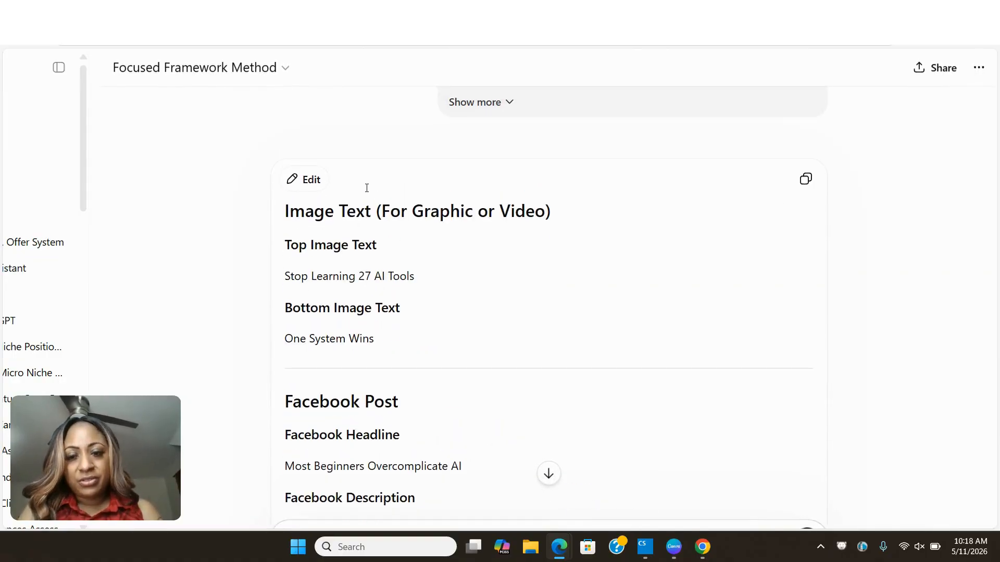
{"action": "left_click_drag", "start_coordinate": [414, 278], "coordinate": [285, 276]}
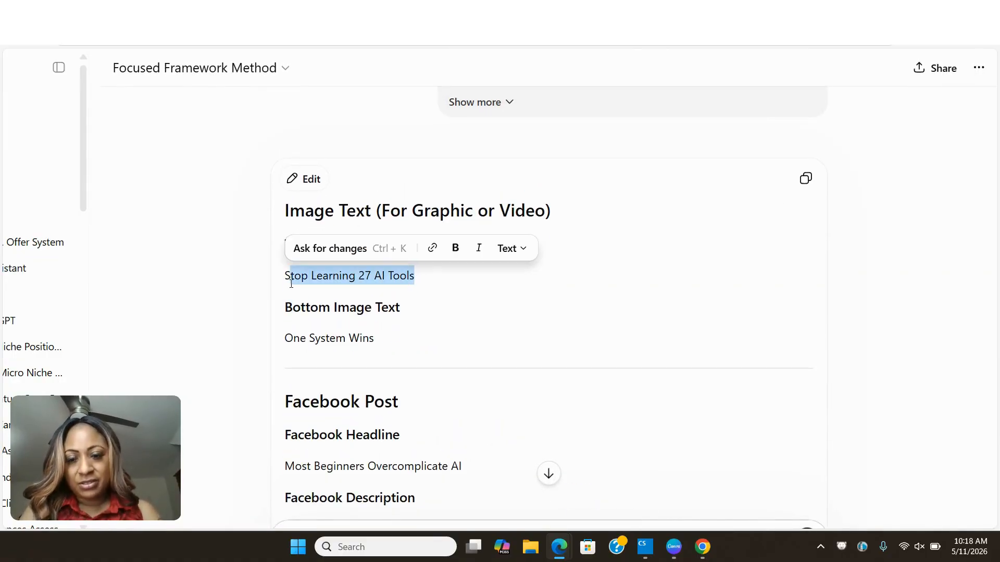
{"action": "right_click", "coordinate": [315, 277]}
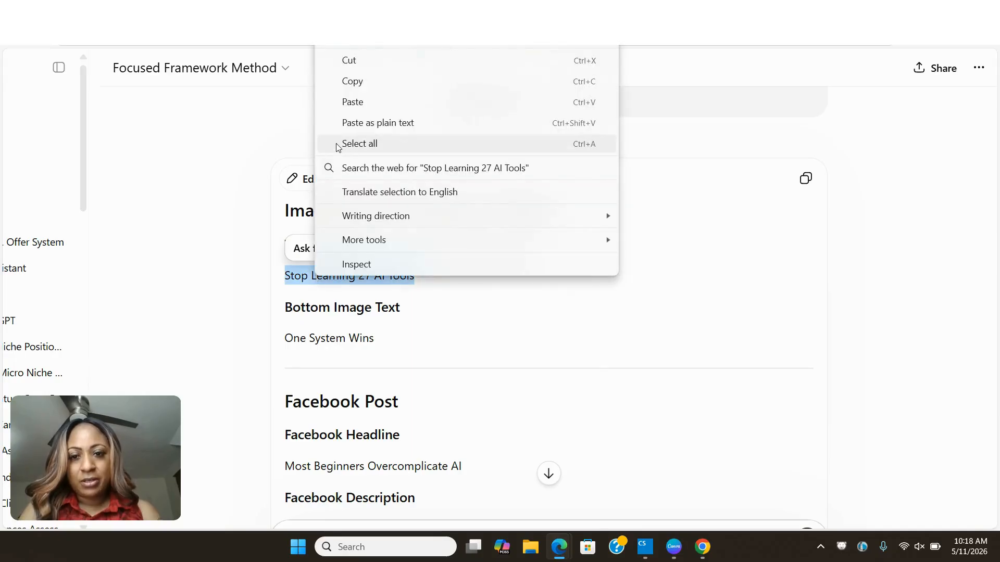
{"action": "left_click", "coordinate": [353, 83]}
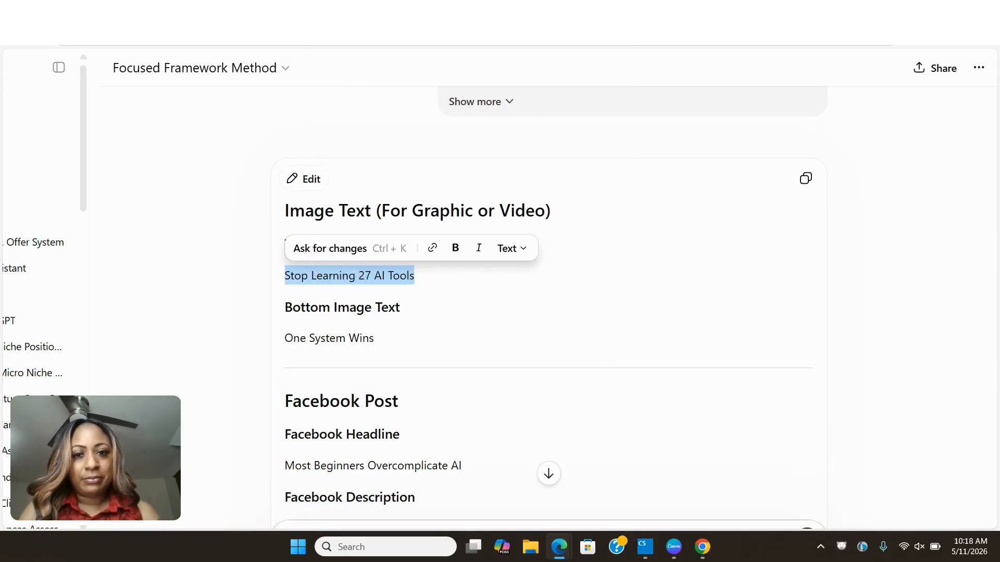
- Return to the Canva design and ungroup the two white text boxes on the first page
{"action": "key", "text": "ctrl+Tab"}
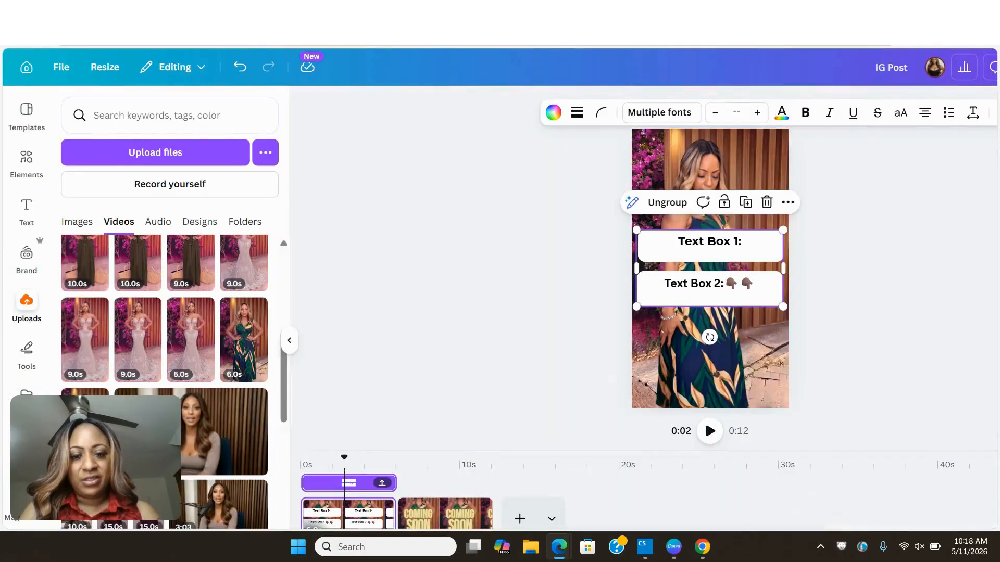
{"action": "left_click", "coordinate": [804, 255]}
{"action": "left_click", "coordinate": [721, 252]}
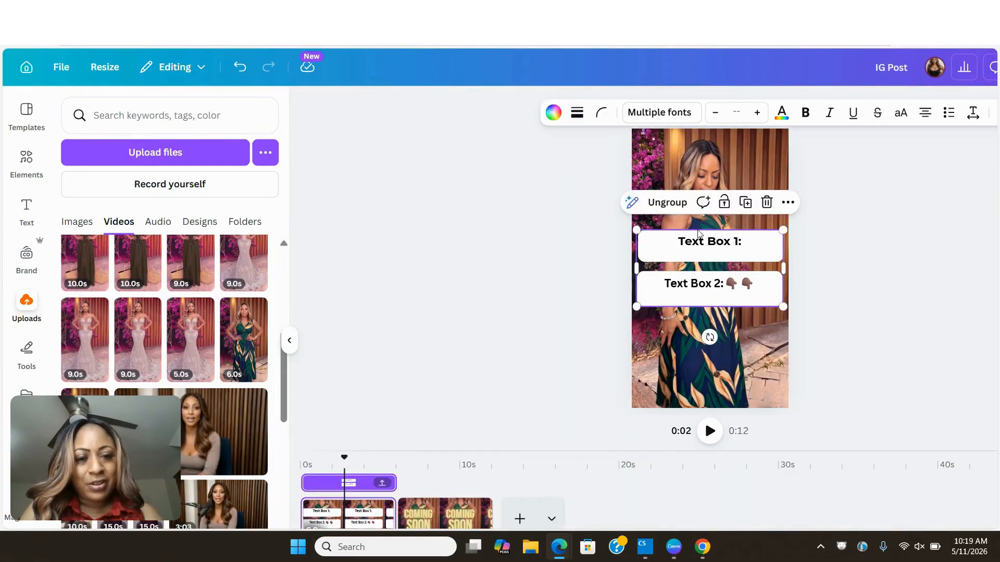
{"action": "left_click", "coordinate": [659, 203]}
{"action": "left_click", "coordinate": [873, 237]}
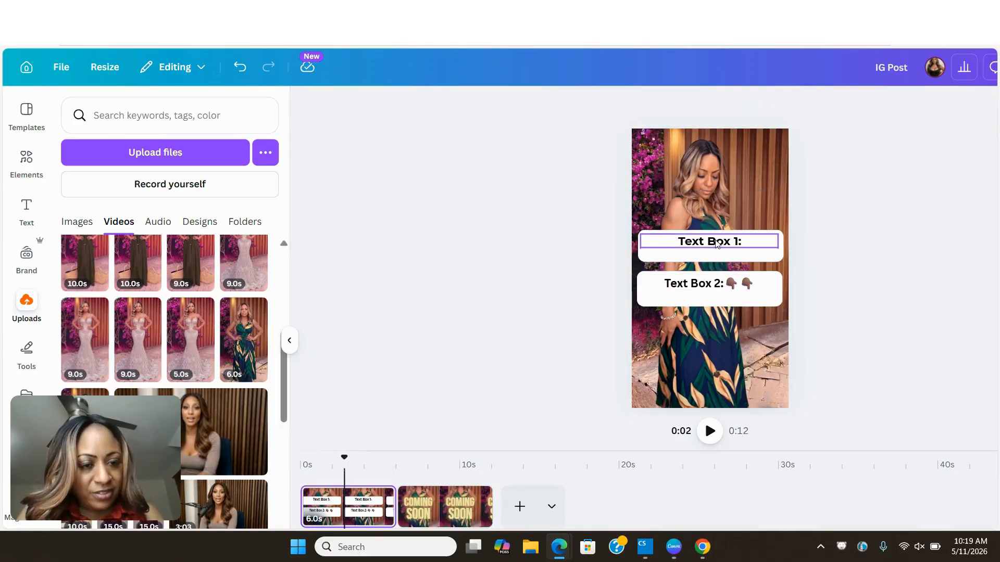
- Replace the "Text Box 1:" placeholder with the copied text "Stop Learning 27 AI Tools"
{"action": "double_click", "coordinate": [716, 244]}
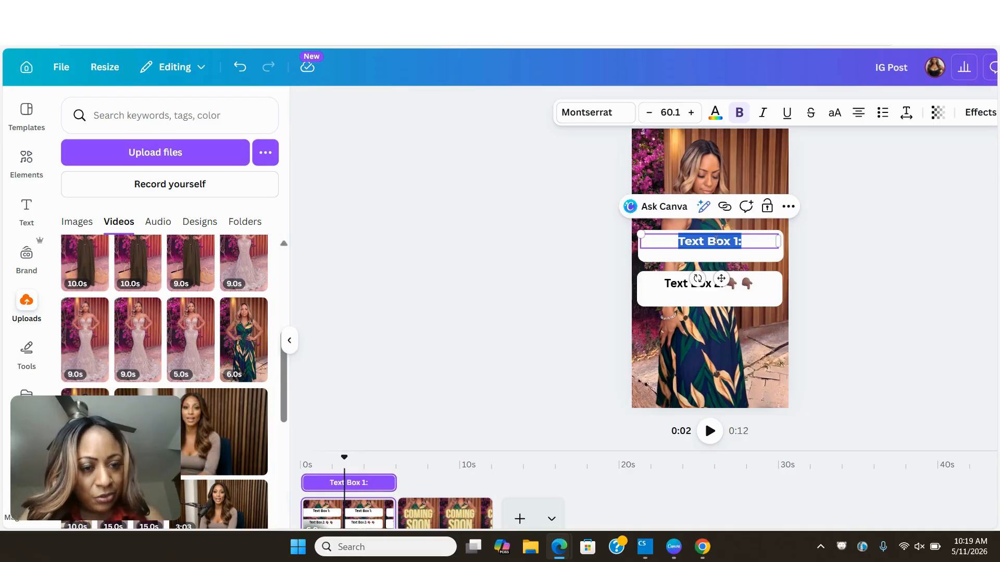
{"action": "right_click", "coordinate": [716, 241]}
{"action": "left_click", "coordinate": [765, 337]}
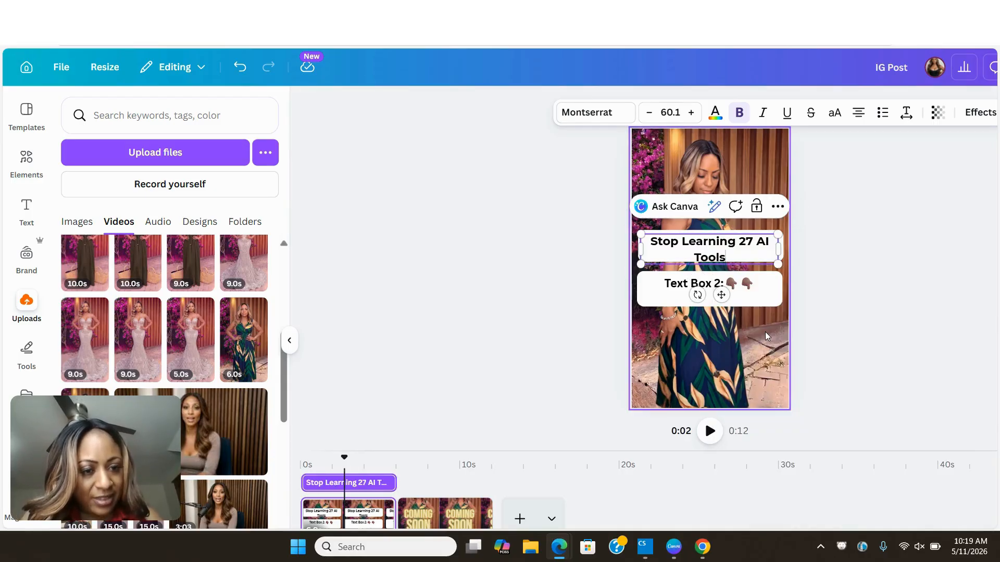
{"action": "left_click", "coordinate": [825, 265]}
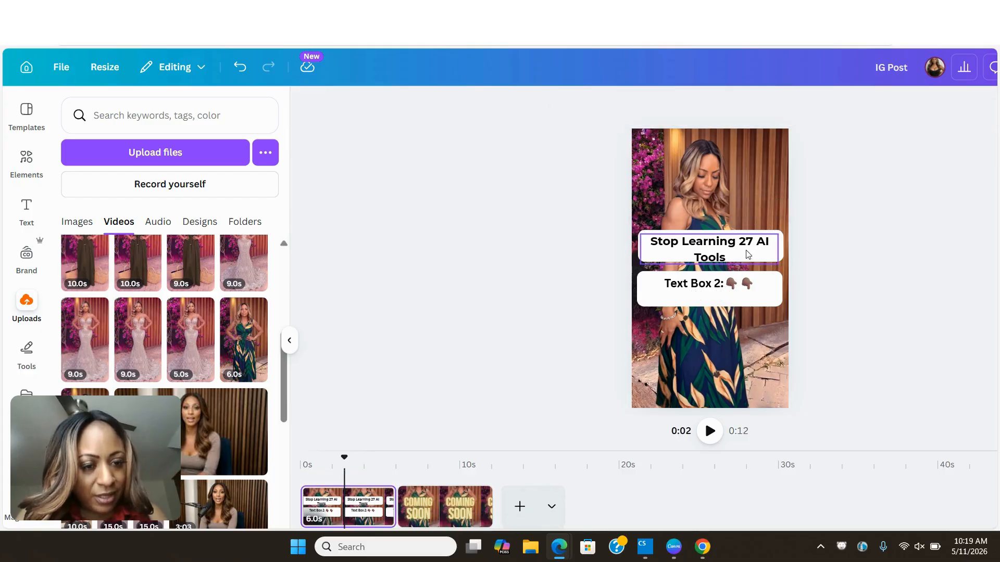
- Set the "Stop Learning 27 AI Tools" text's line spacing to 1.1 and its font size to 63.1
{"action": "left_click", "coordinate": [740, 251]}
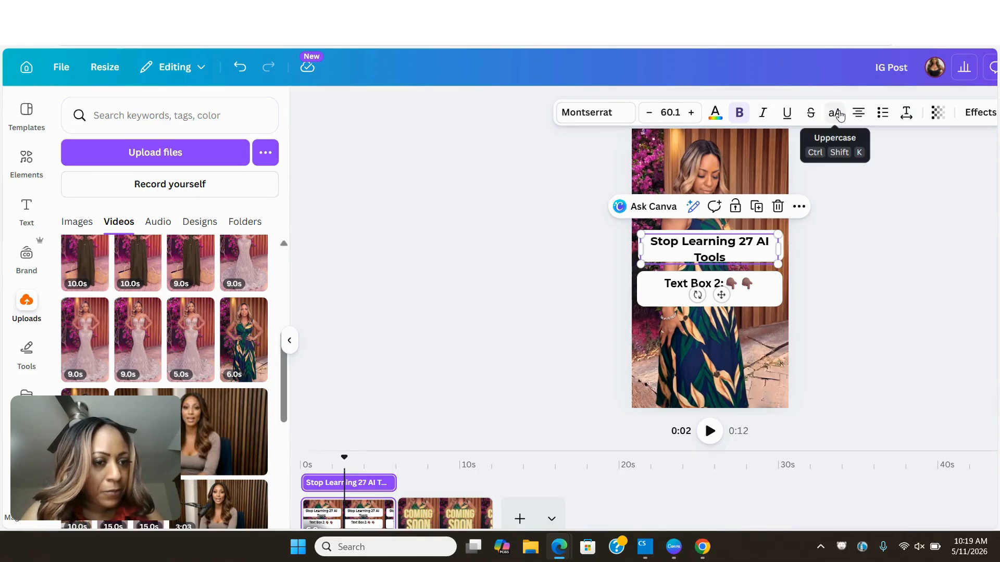
{"action": "left_click", "coordinate": [905, 114]}
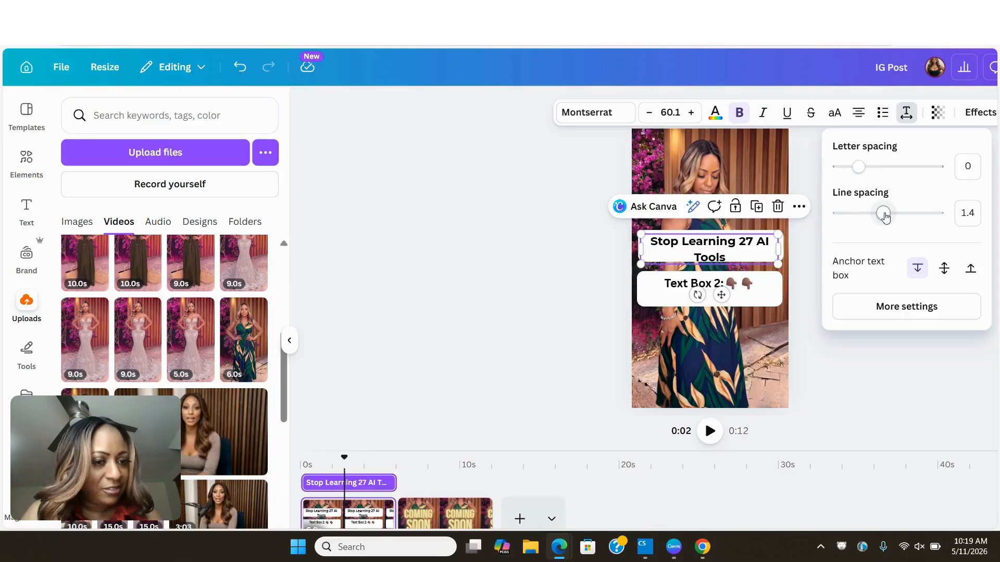
{"action": "left_click_drag", "start_coordinate": [885, 216], "coordinate": [868, 213]}
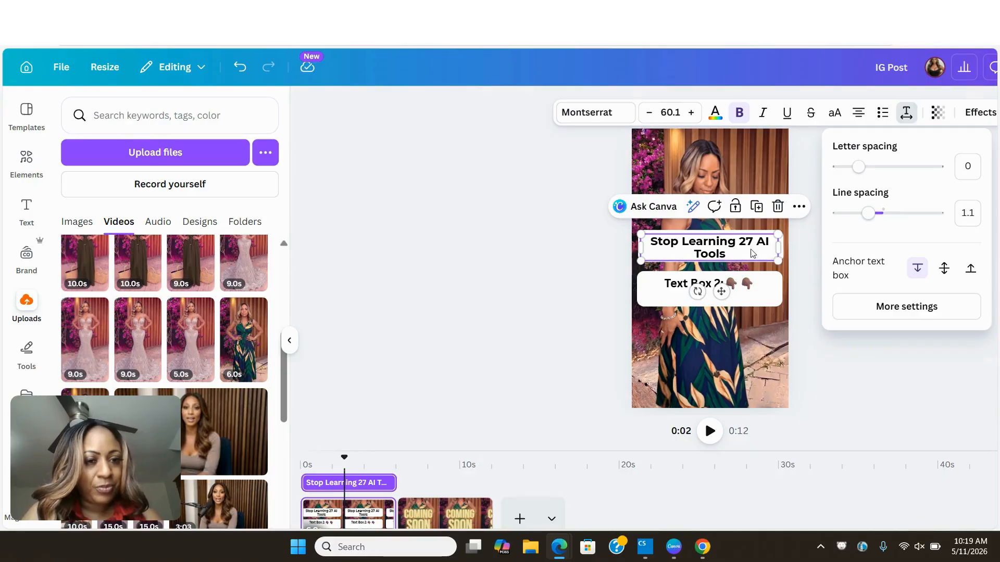
{"action": "left_click", "coordinate": [691, 116]}
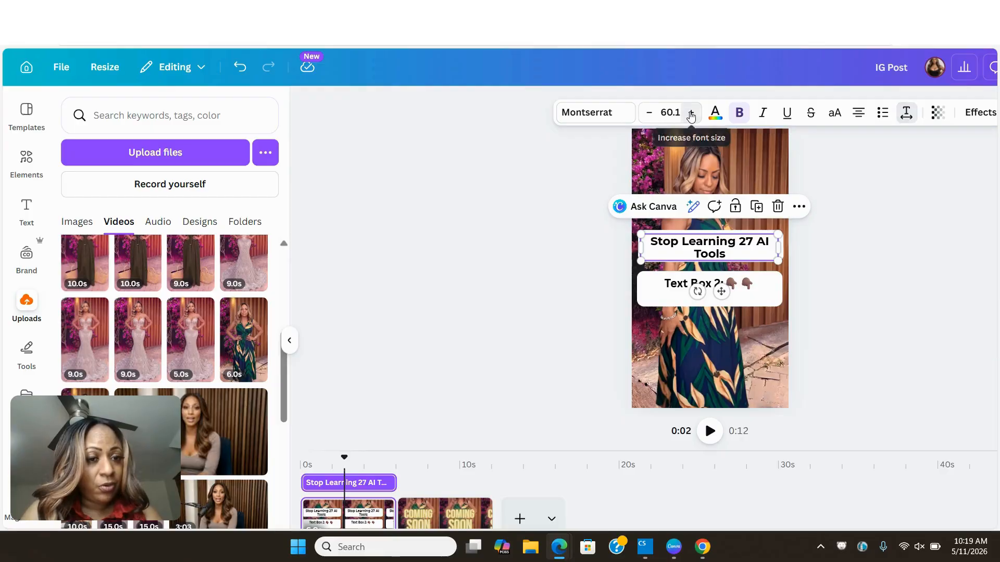
{"action": "left_click", "coordinate": [691, 114]}
{"action": "left_click", "coordinate": [691, 114]}
{"action": "left_click", "coordinate": [691, 114]}
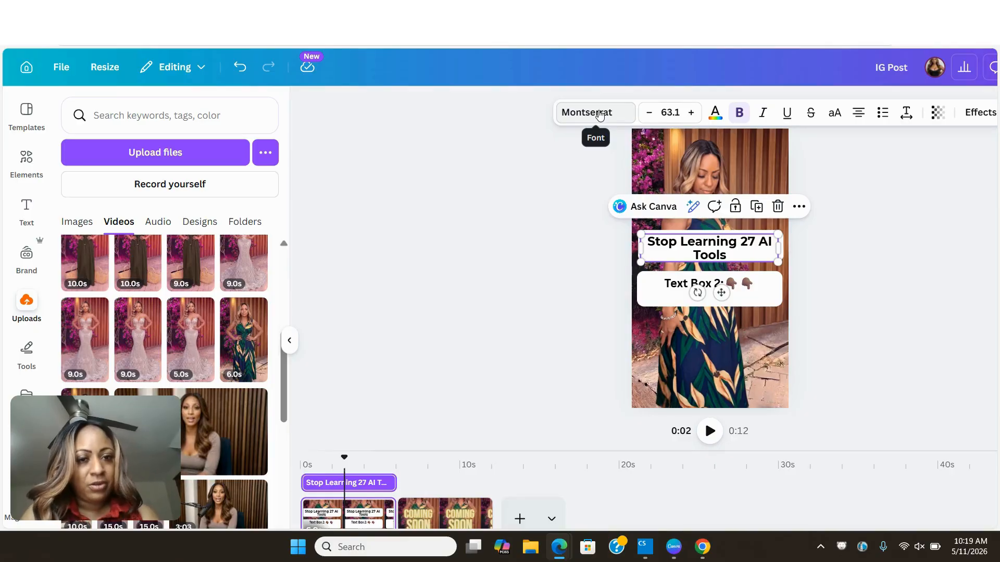
- Change the font of the "Stop Learning 27 AI Tools" text to Canva Sans
{"action": "left_click", "coordinate": [599, 115]}
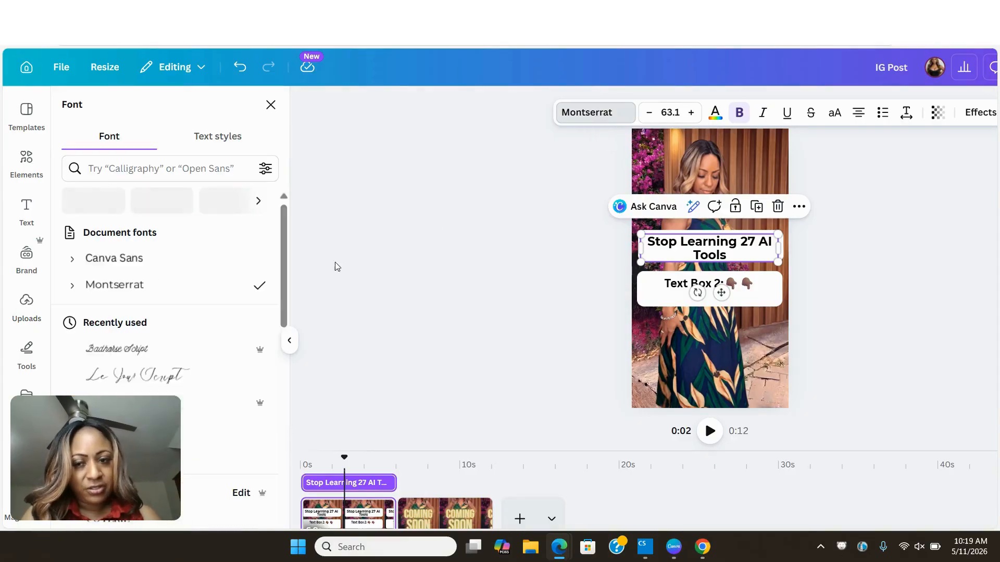
{"action": "left_click", "coordinate": [114, 285]}
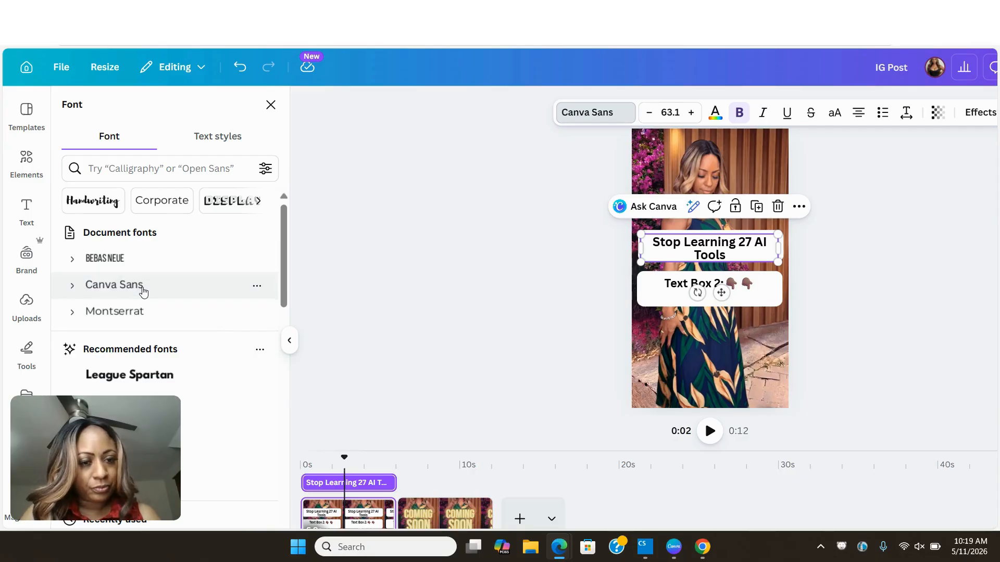
{"action": "left_click", "coordinate": [448, 279]}
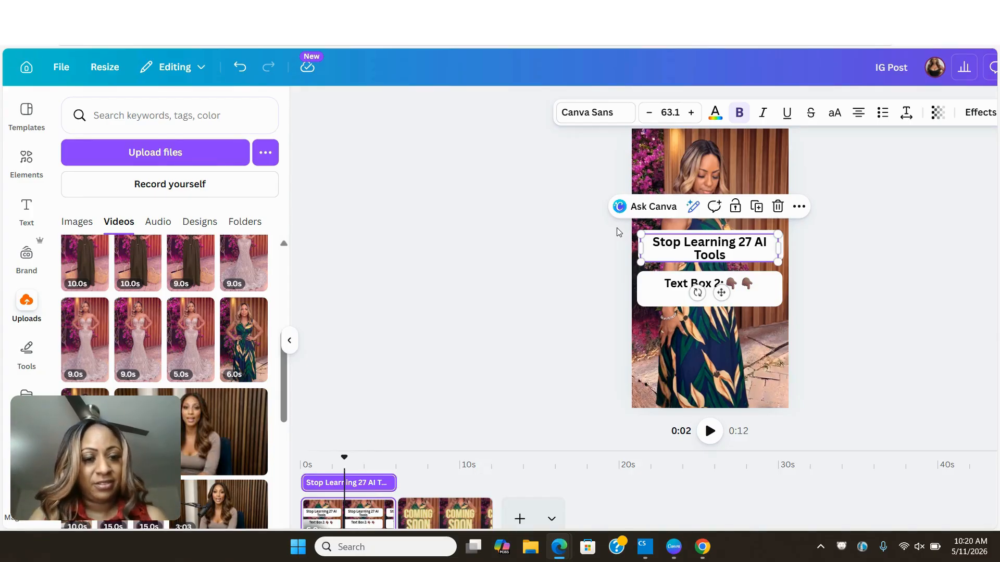
- Switch to the ChatGPT conversation and copy the image text "One System Wins"
{"action": "left_click", "coordinate": [656, 293]}
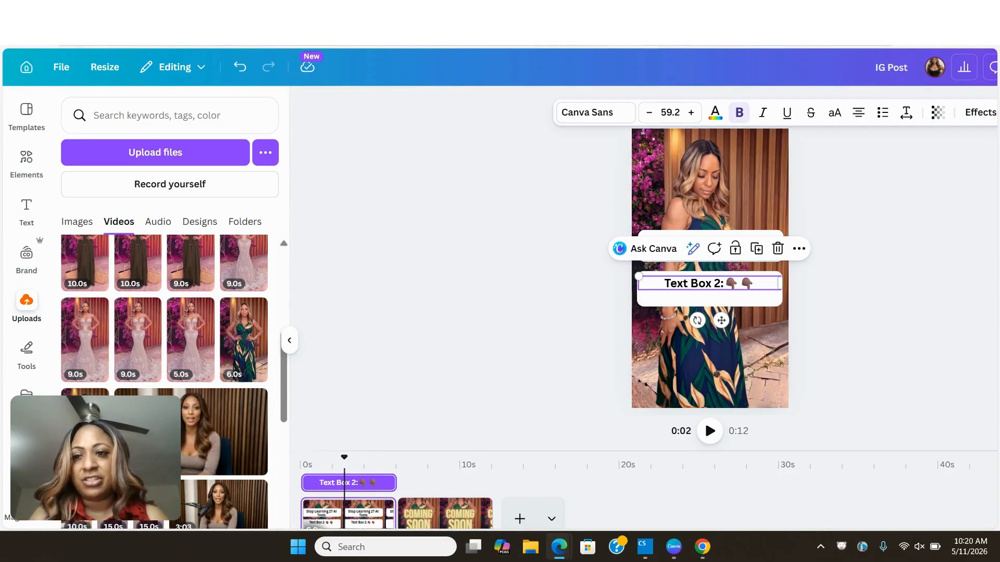
{"action": "left_click", "coordinate": [282, 22]}
{"action": "left_click_drag", "start_coordinate": [385, 344], "coordinate": [287, 339]}
{"action": "right_click", "coordinate": [302, 337]}
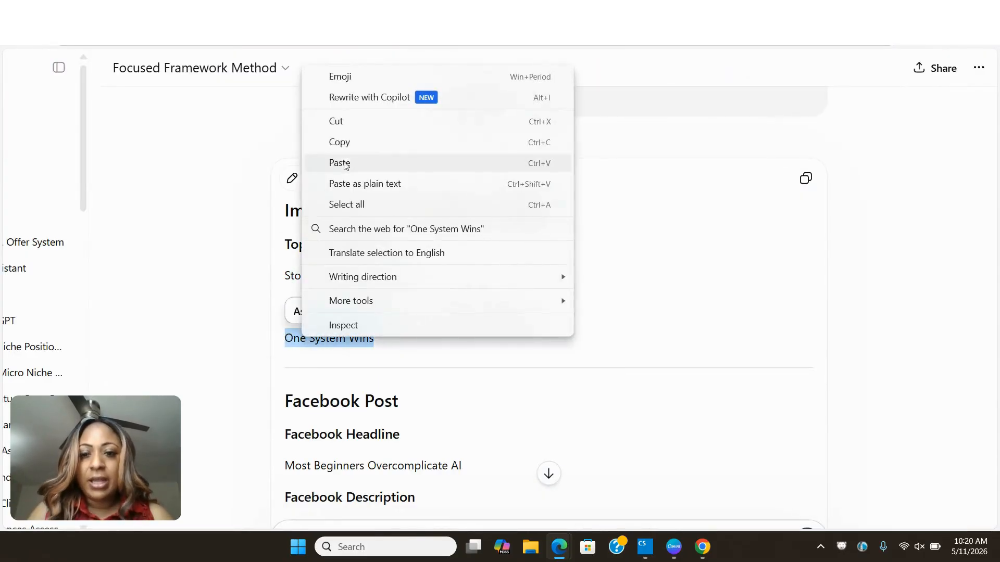
{"action": "left_click", "coordinate": [345, 144]}
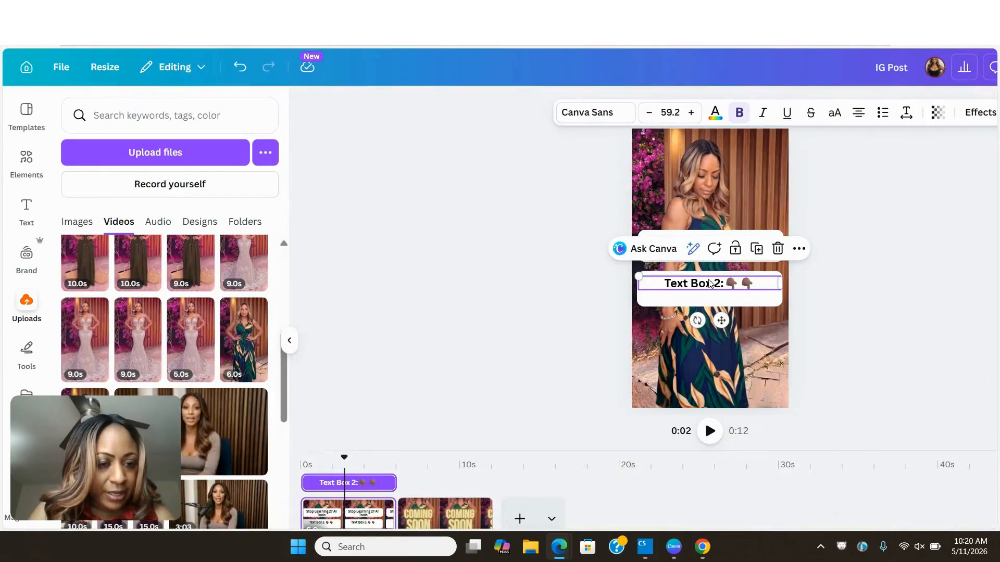
- Back in the Canva design, replace "Text Box 2:" with the copied "One System Wins", keeping the pointing-hand emojis
{"action": "double_click", "coordinate": [719, 282]}
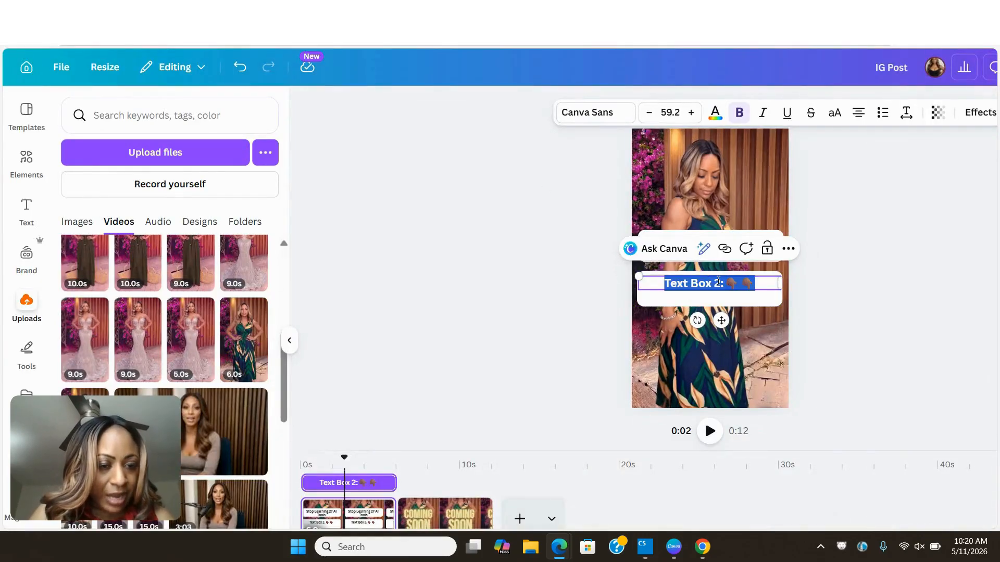
{"action": "left_click_drag", "start_coordinate": [722, 282], "coordinate": [672, 283]}
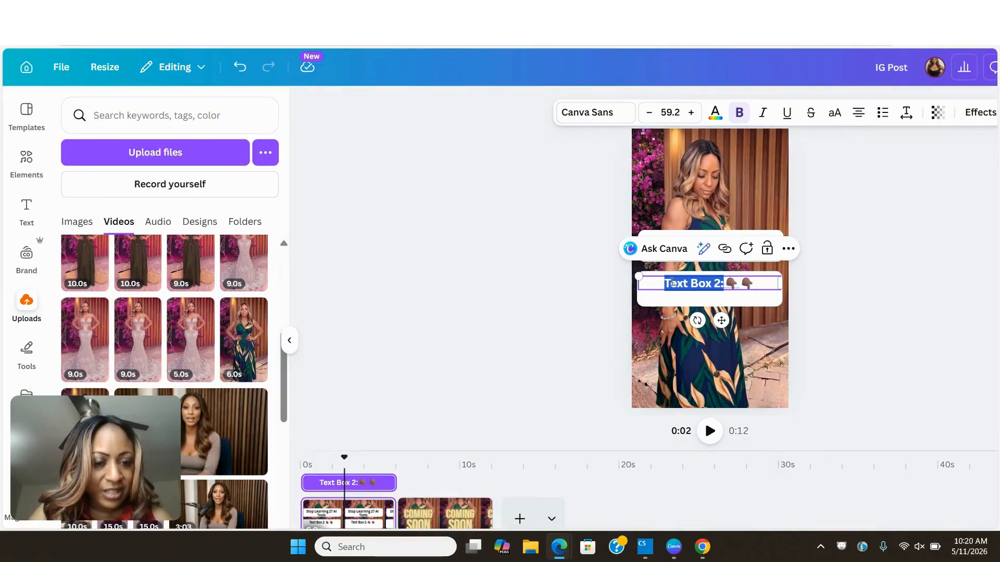
{"action": "right_click", "coordinate": [671, 283]}
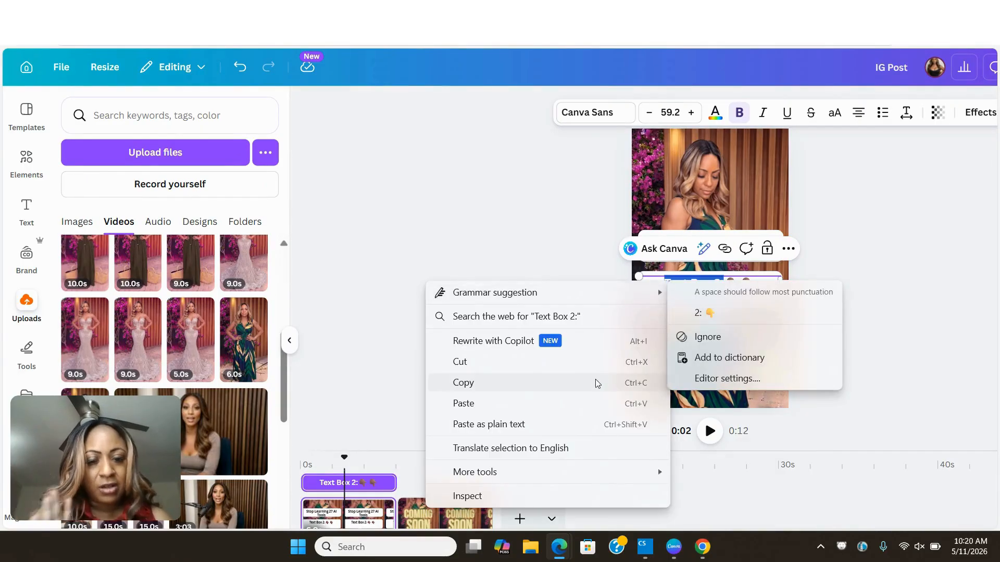
{"action": "left_click", "coordinate": [586, 404]}
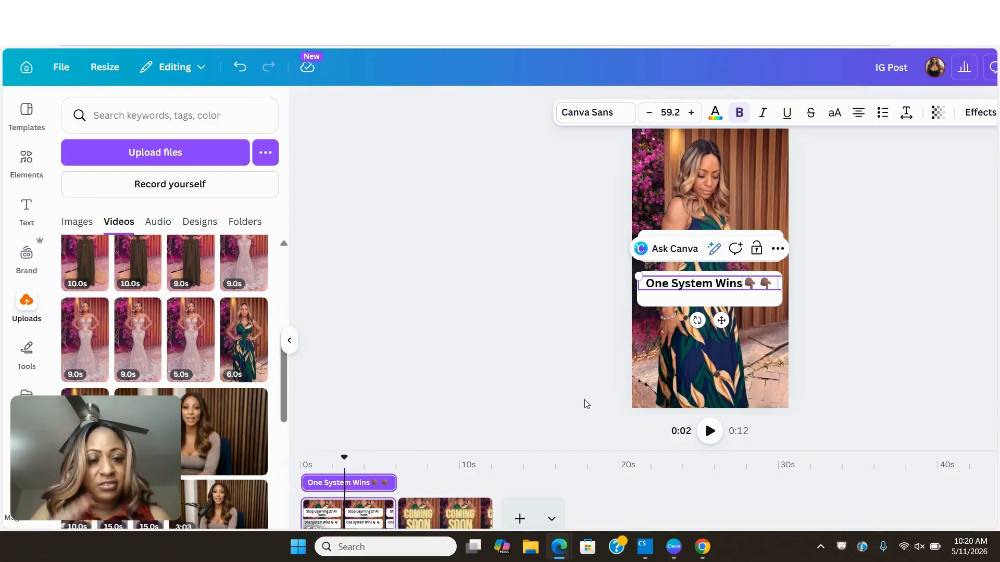
{"action": "left_click", "coordinate": [863, 282]}
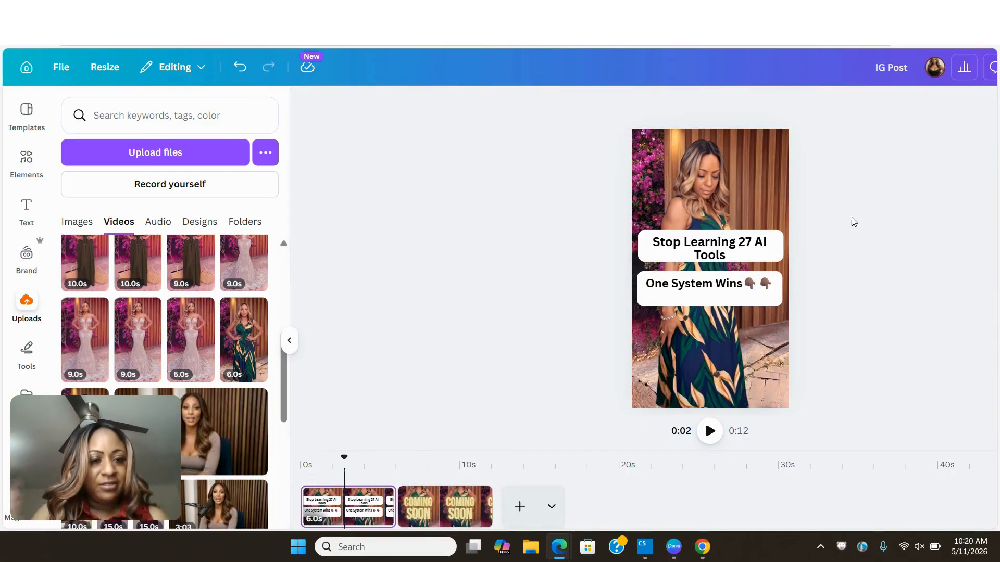
{"action": "left_click", "coordinate": [432, 498]}
{"action": "left_click", "coordinate": [662, 161]}
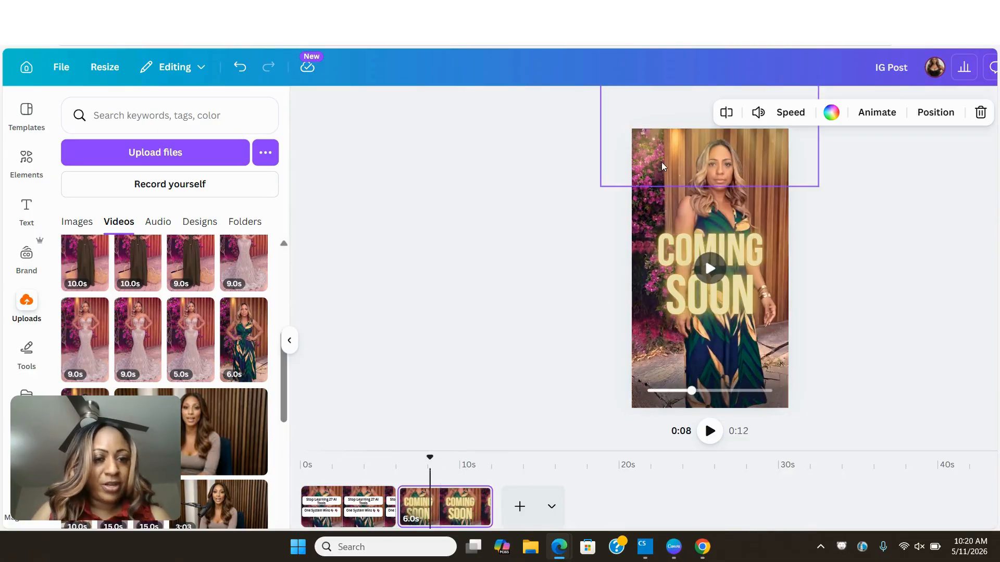
{"action": "left_click", "coordinate": [771, 211]}
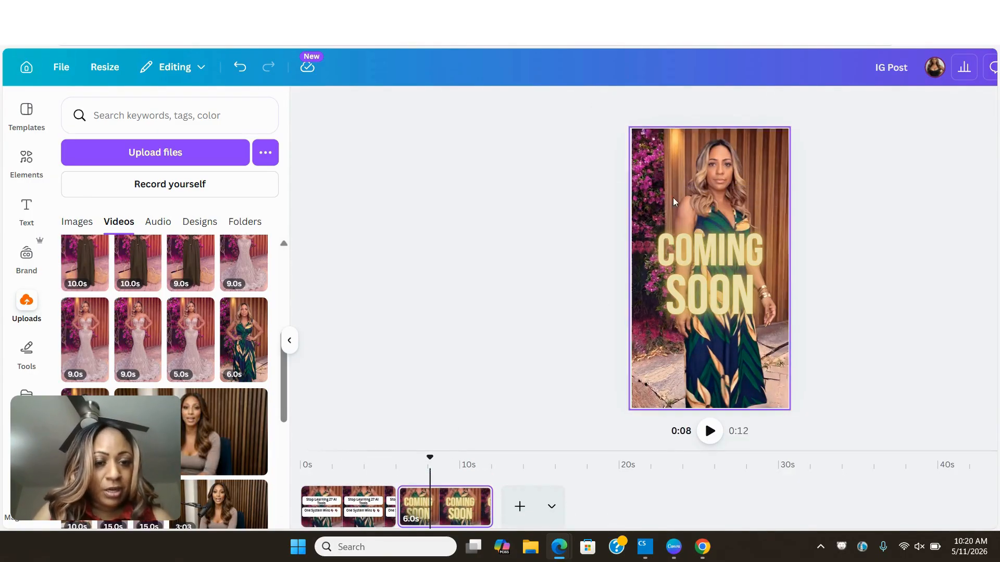
{"action": "right_click", "coordinate": [636, 211]}
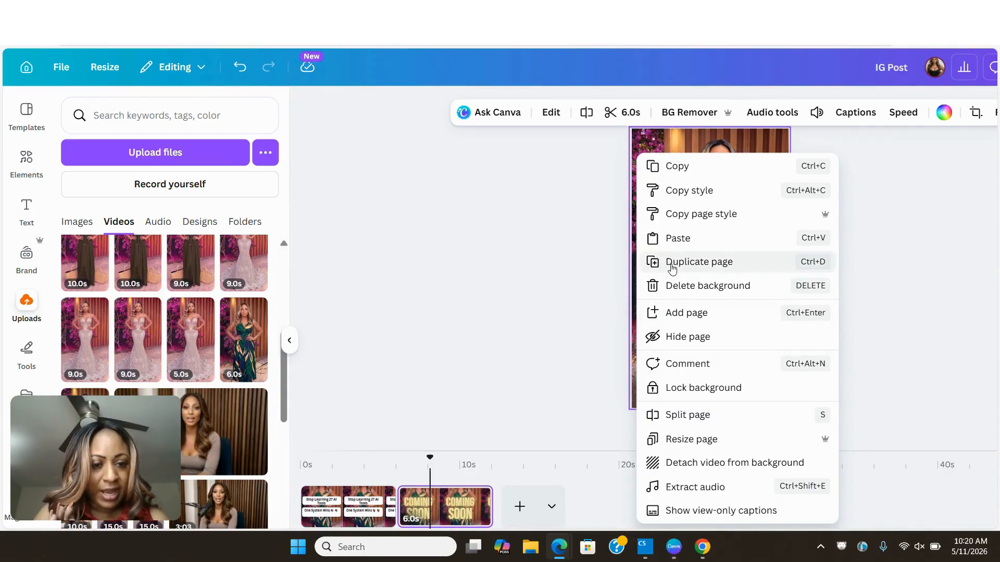
{"action": "left_click", "coordinate": [592, 260]}
{"action": "left_click", "coordinate": [653, 231]}
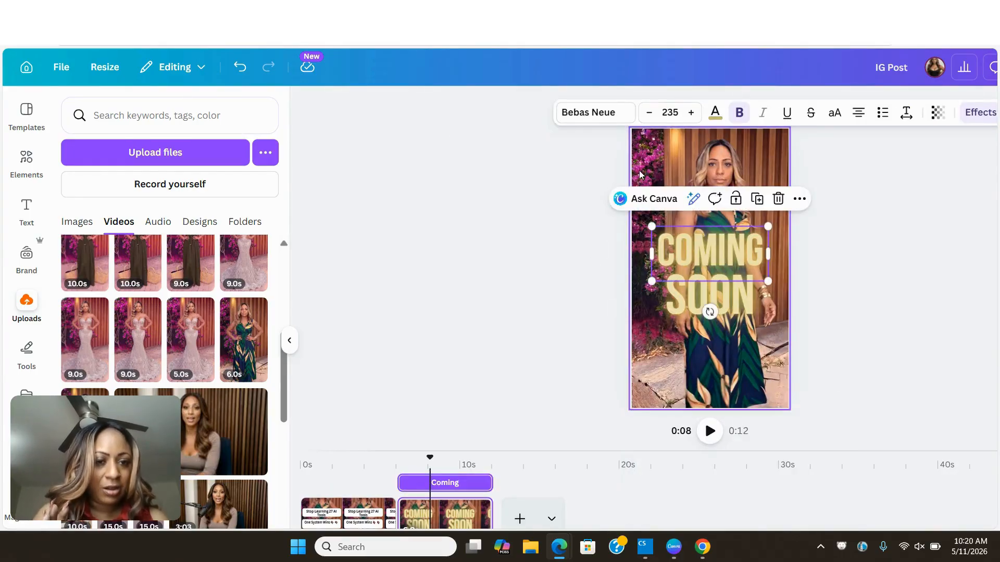
{"action": "right_click", "coordinate": [640, 234]}
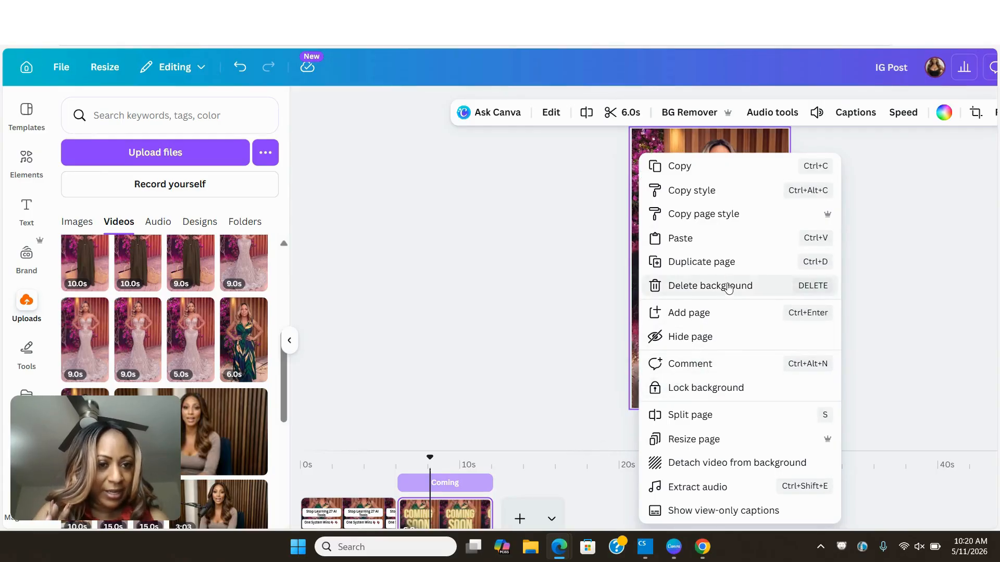
{"action": "scroll", "coordinate": [743, 311], "scroll_direction": "down", "scroll_amount": 1}
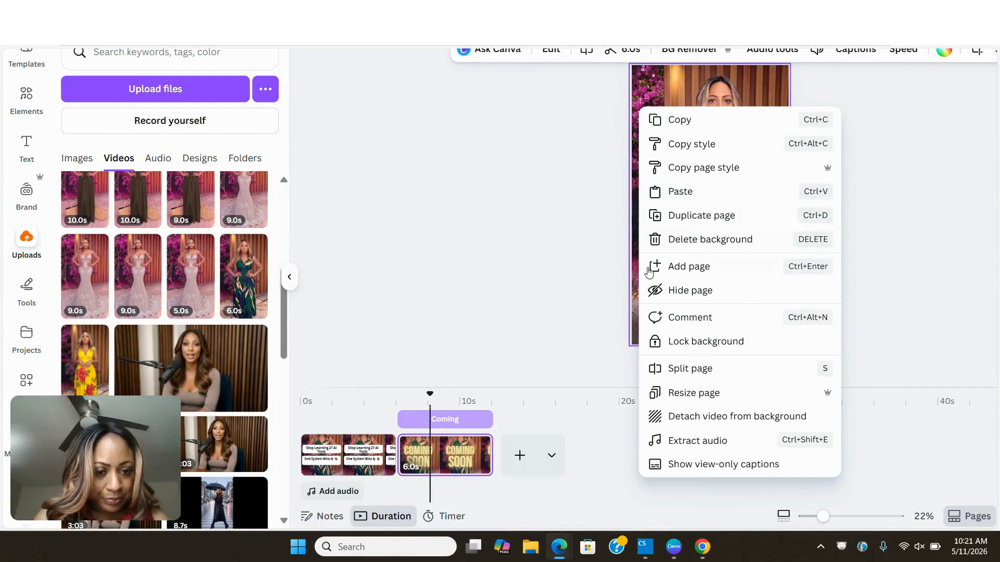
{"action": "left_click", "coordinate": [615, 322]}
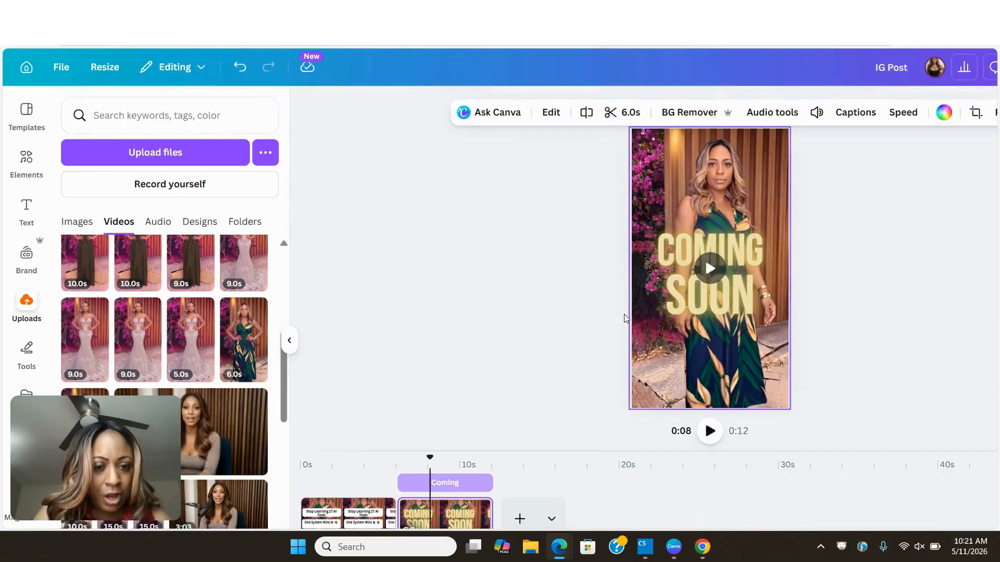
{"action": "right_click", "coordinate": [643, 337]}
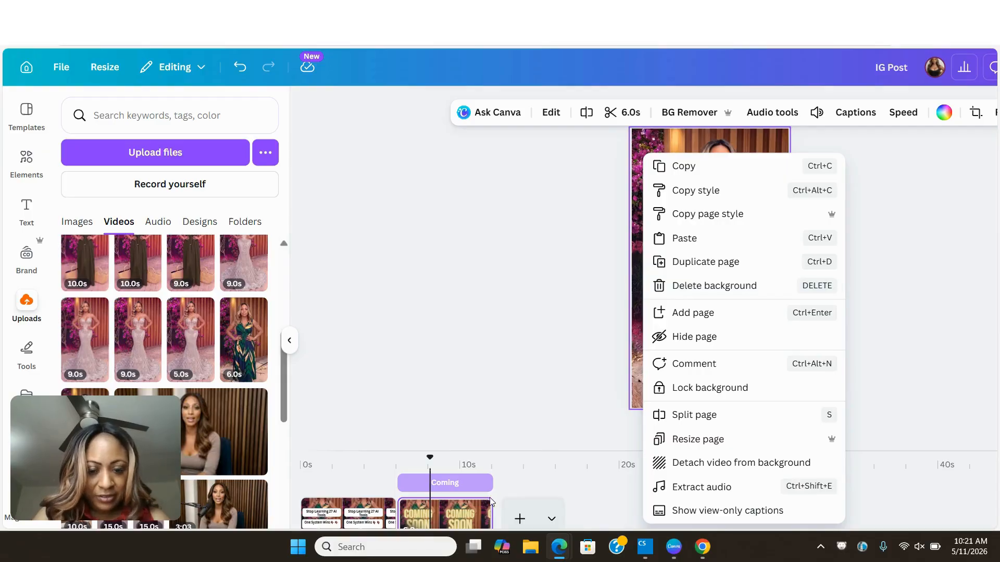
- Delete the second page with the "Coming Soon" text from the reel
{"action": "left_click", "coordinate": [476, 516]}
{"action": "left_click", "coordinate": [476, 510]}
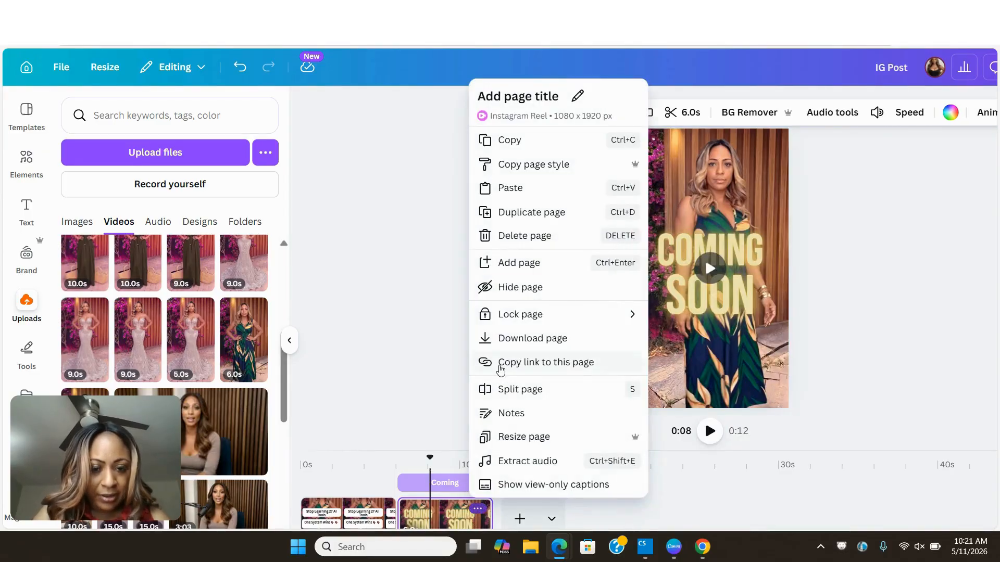
{"action": "scroll", "coordinate": [524, 252], "scroll_direction": "down", "scroll_amount": 1}
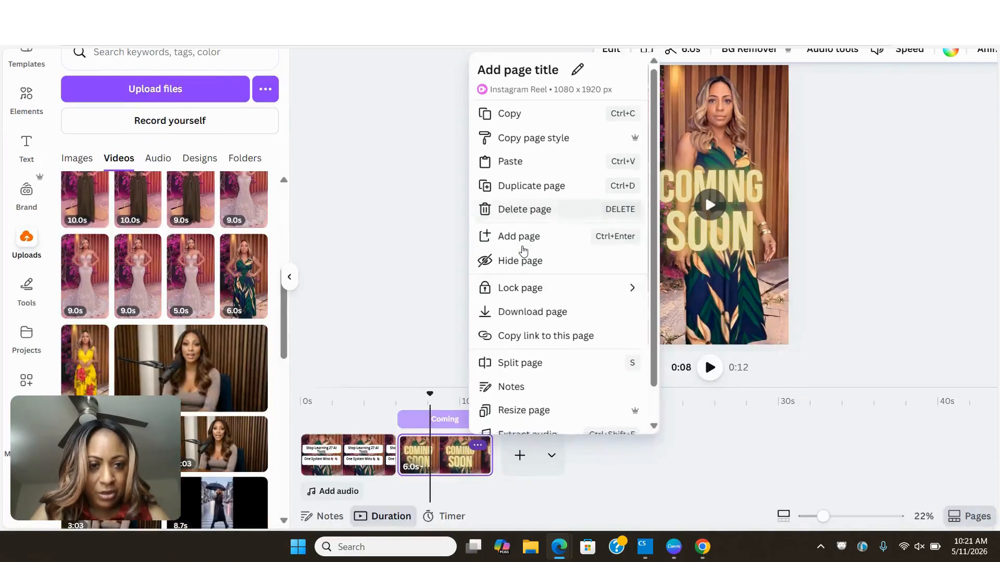
{"action": "left_click", "coordinate": [617, 454]}
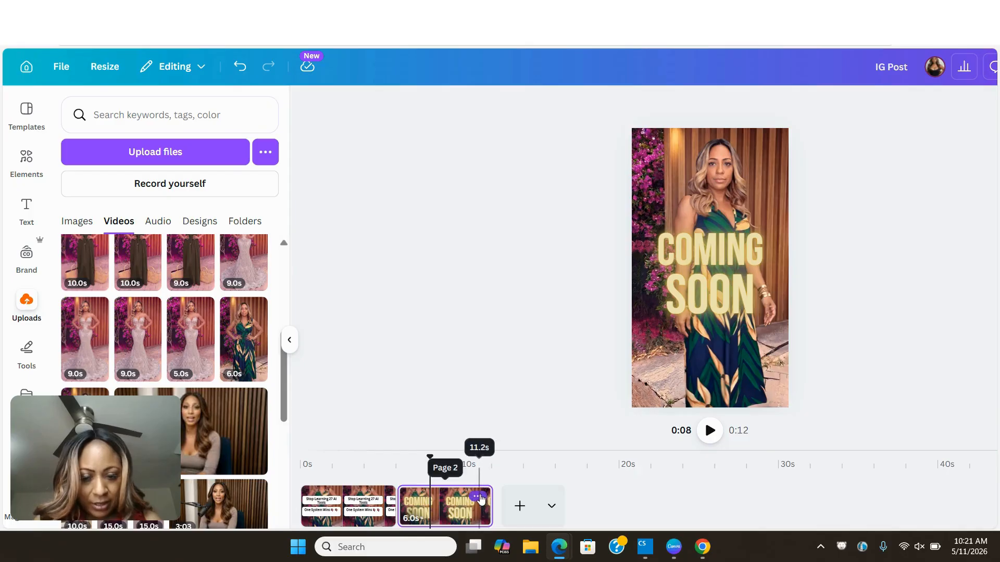
{"action": "left_click", "coordinate": [478, 498]}
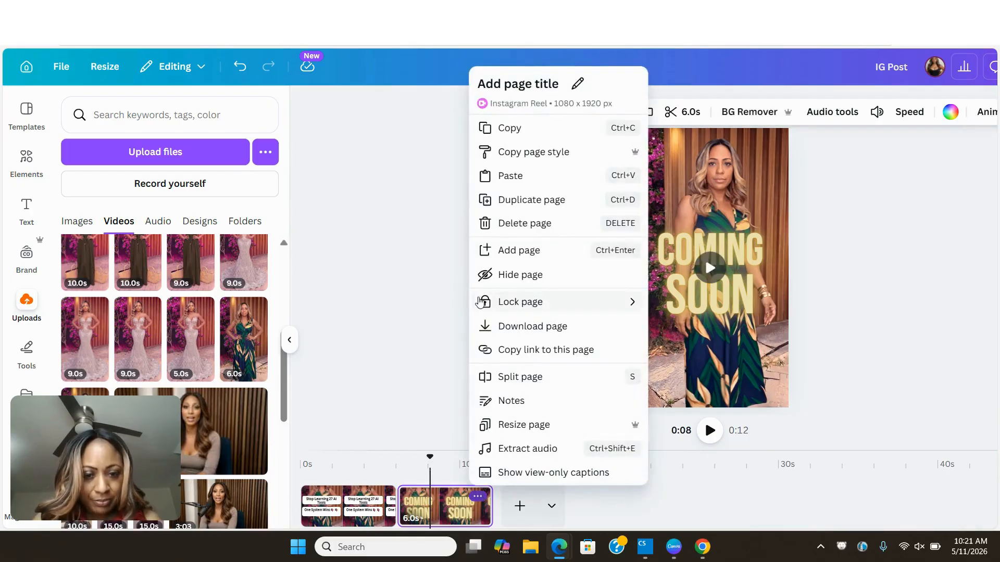
{"action": "left_click", "coordinate": [503, 229]}
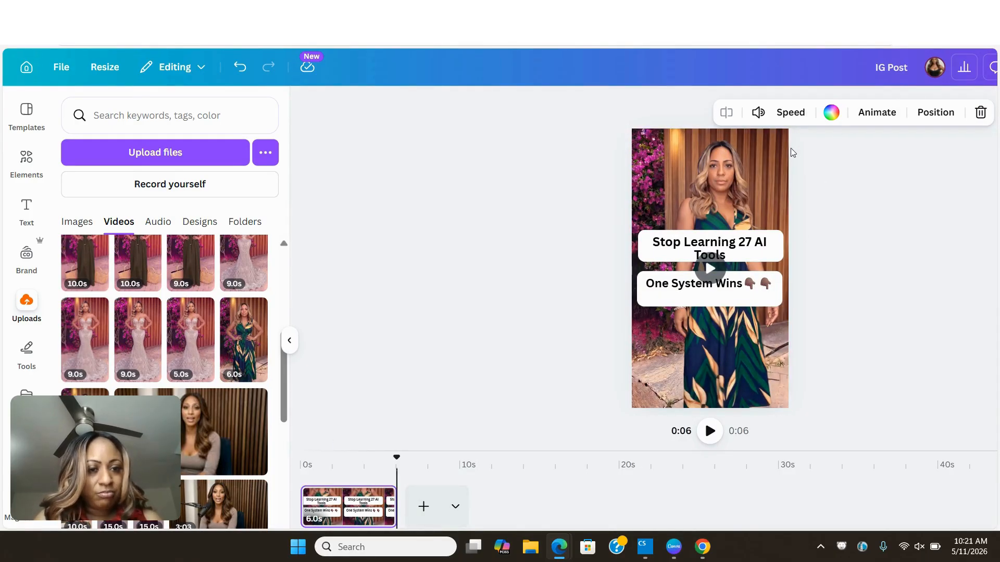
- Try the full preview of the reel, close it, and play the page from about the 1-second mark
{"action": "scroll", "coordinate": [793, 152], "scroll_direction": "right", "scroll_amount": 3}
{"action": "left_click", "coordinate": [901, 73]}
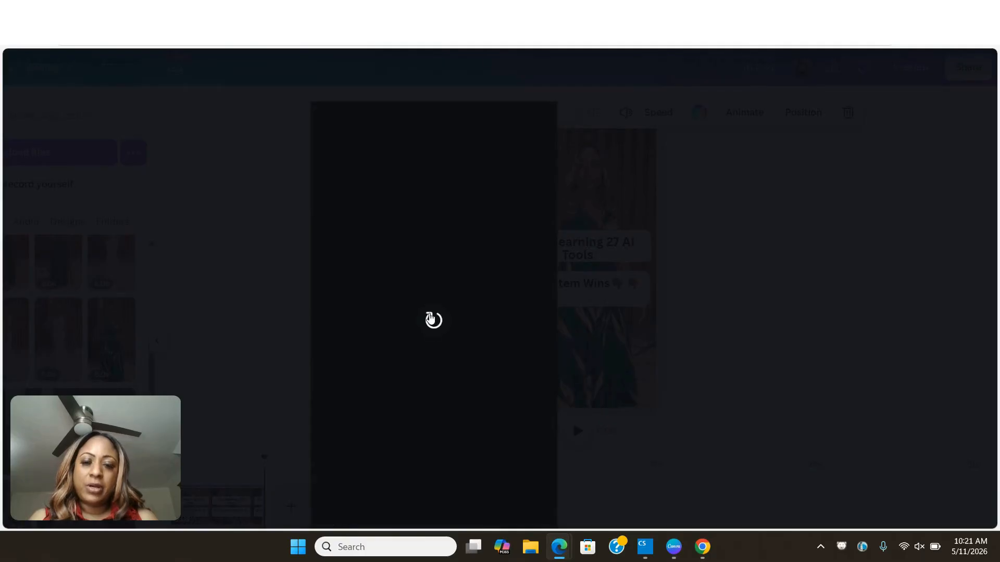
{"action": "left_click", "coordinate": [432, 318]}
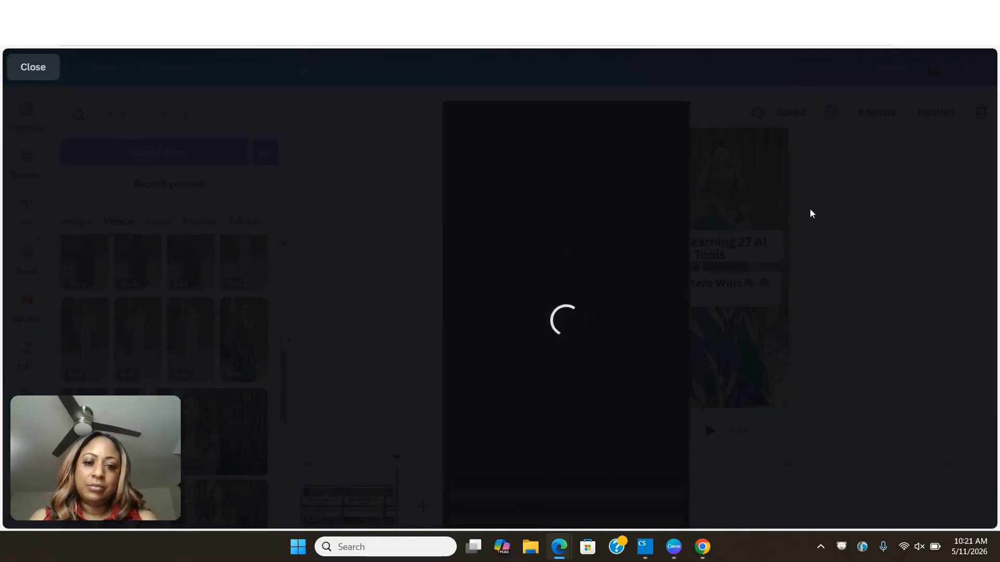
{"action": "left_click", "coordinate": [849, 239]}
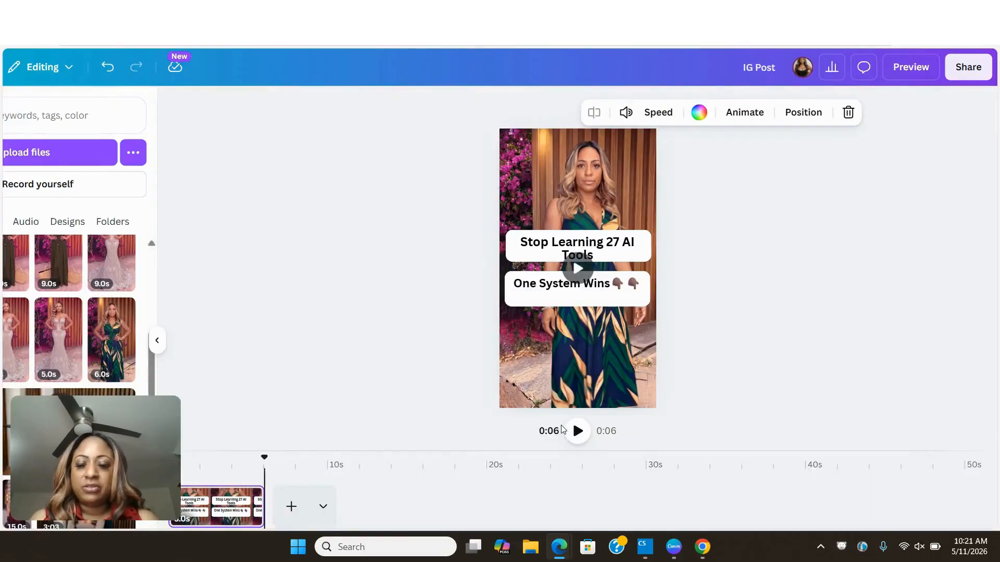
{"action": "left_click", "coordinate": [189, 503]}
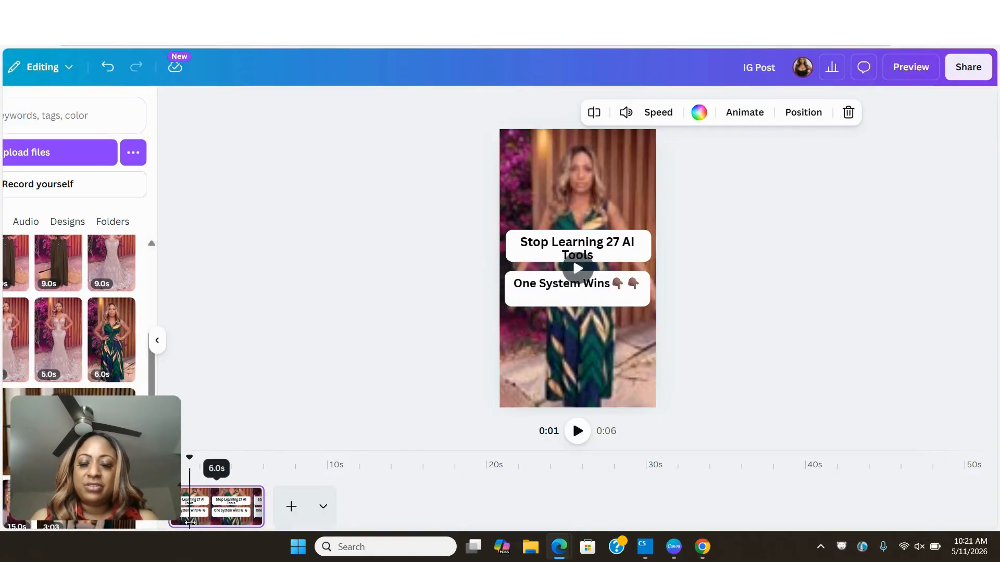
{"action": "left_click", "coordinate": [576, 431]}
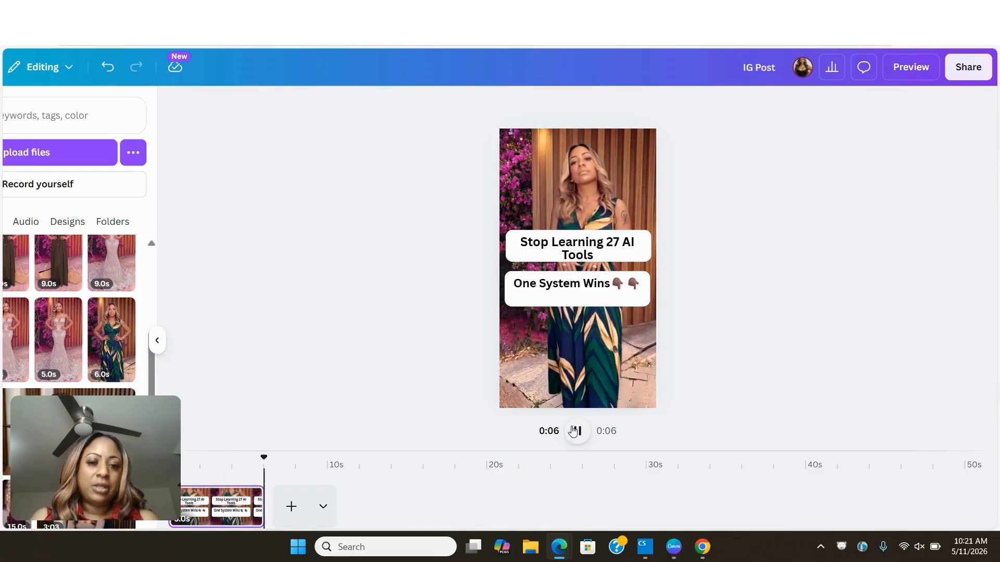
- Centre the "One System Wins" text vertically in its white box and widen its text frame on both sides
{"action": "left_click", "coordinate": [564, 283]}
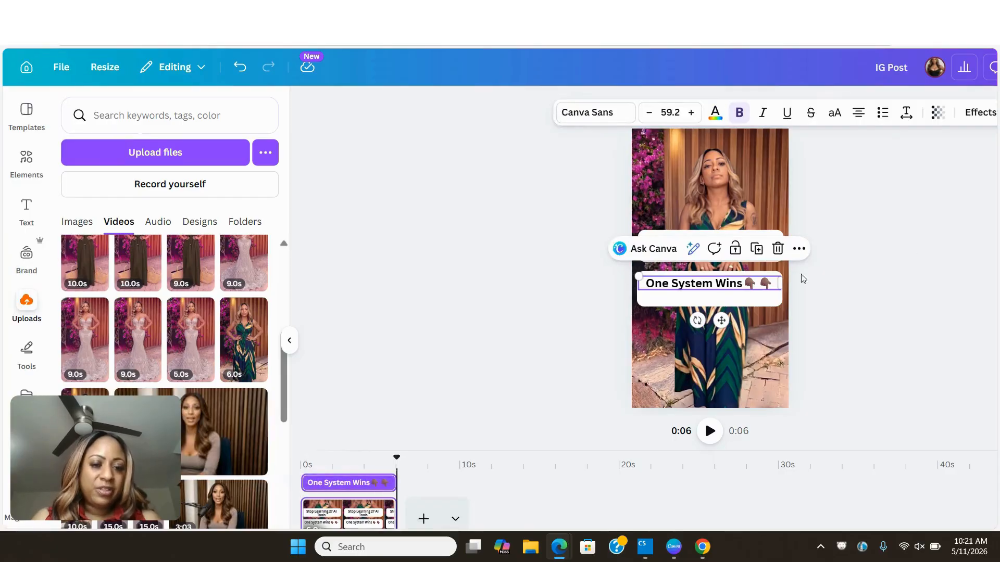
{"action": "left_click", "coordinate": [939, 251]}
{"action": "left_click", "coordinate": [733, 285]}
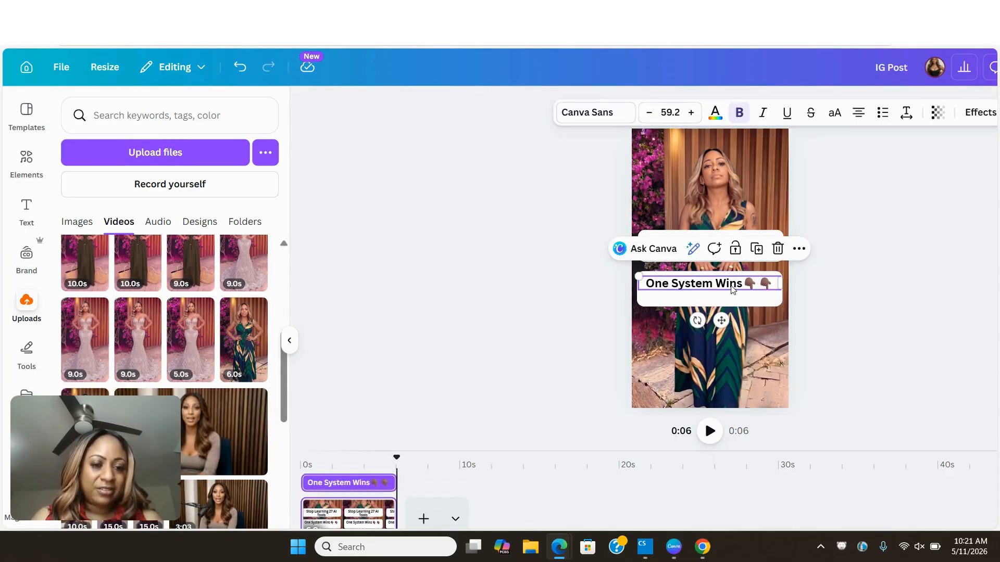
{"action": "left_click_drag", "start_coordinate": [733, 286], "coordinate": [729, 290]}
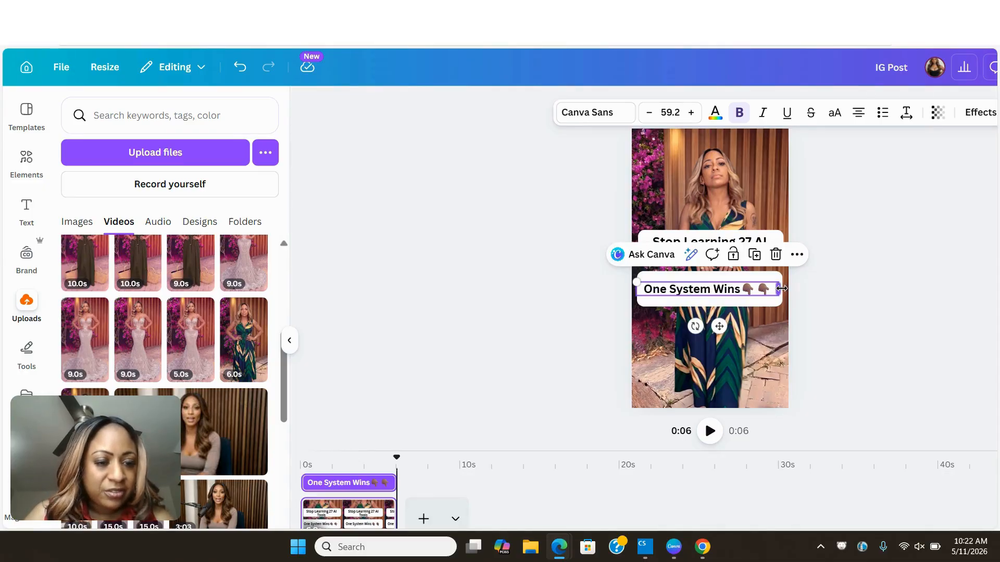
{"action": "left_click_drag", "start_coordinate": [782, 289], "coordinate": [794, 286]}
{"action": "left_click_drag", "start_coordinate": [637, 289], "coordinate": [631, 290]}
{"action": "left_click", "coordinate": [838, 287]}
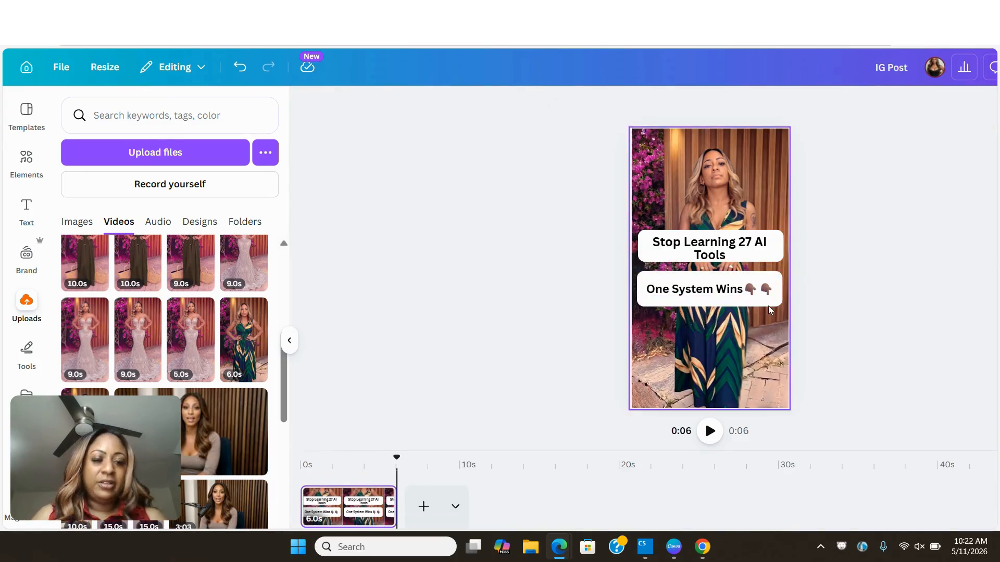
- Extend the "Stop Learning 27 AI Tools" text frame to the video's left edge, try widening its right side, and undo the right-side change
{"action": "left_click", "coordinate": [700, 249]}
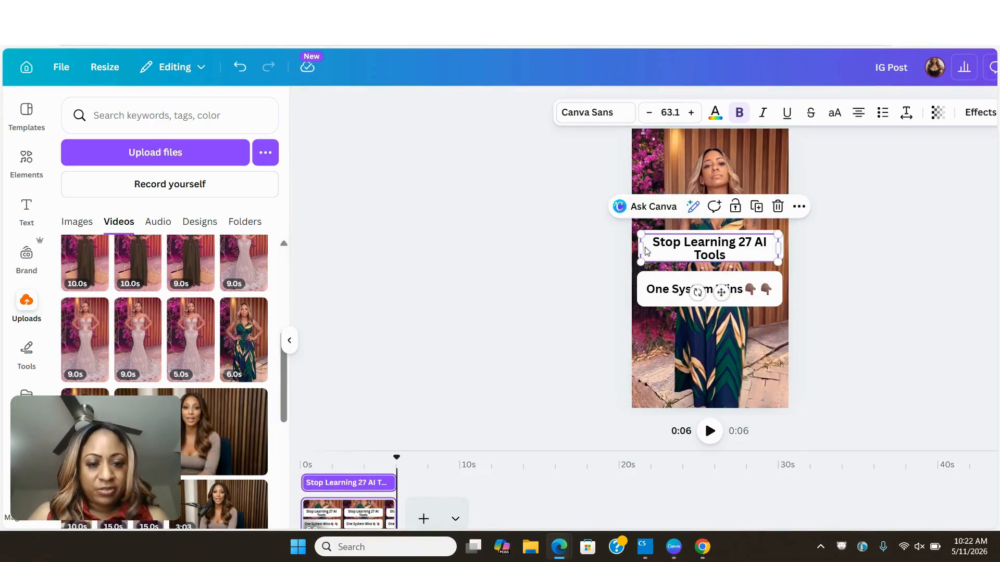
{"action": "left_click_drag", "start_coordinate": [638, 247], "coordinate": [631, 247]}
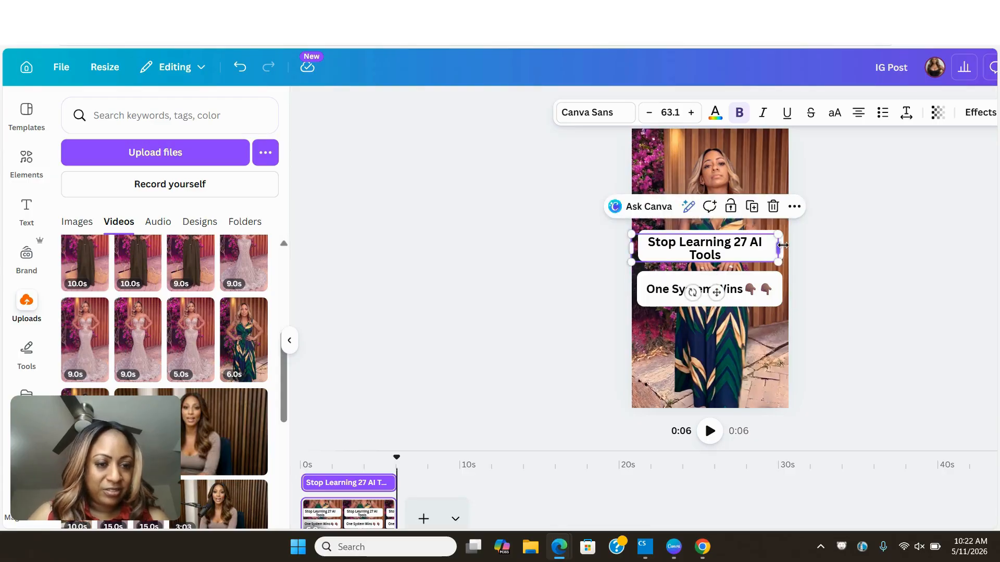
{"action": "left_click_drag", "start_coordinate": [784, 245], "coordinate": [795, 244]}
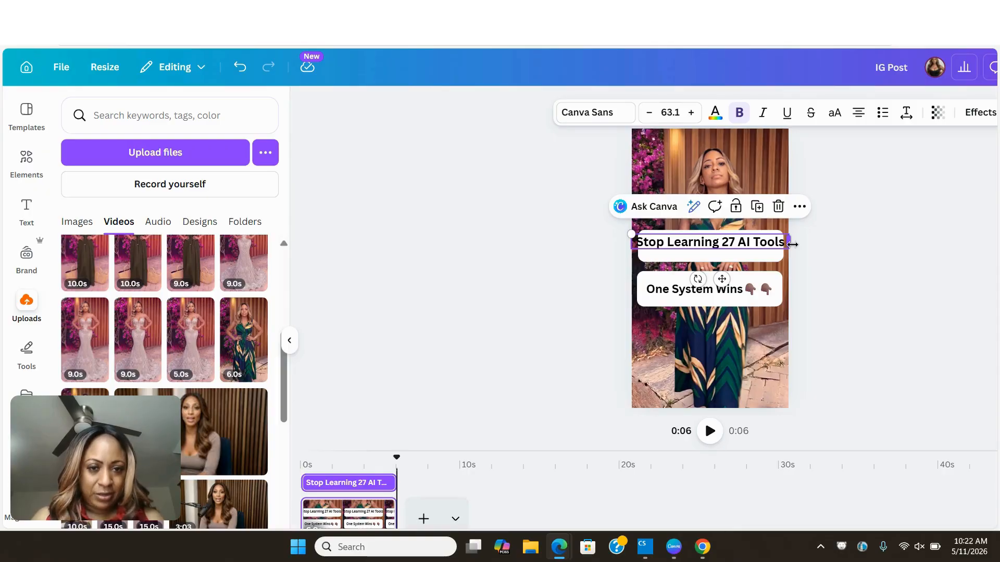
{"action": "left_click", "coordinate": [239, 68]}
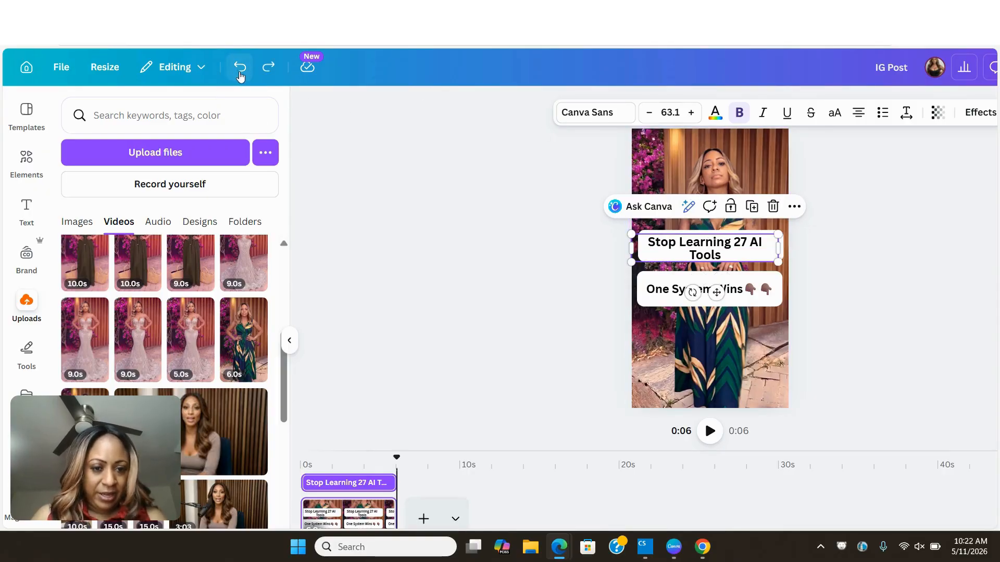
{"action": "left_click", "coordinate": [441, 192]}
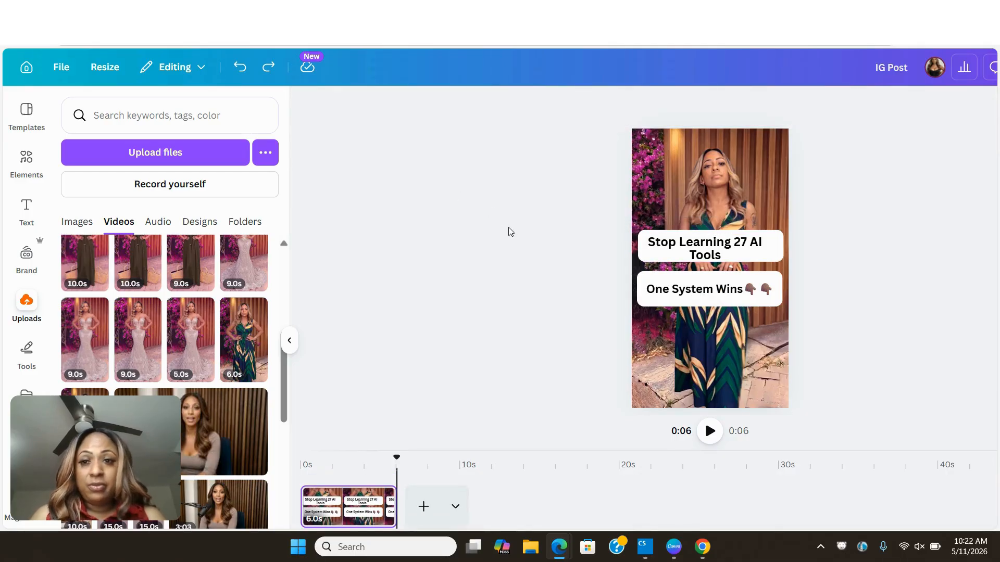
- Switch to the ChatGPT conversation and review the generated Facebook headline, description, pinned comment, hashtags and start of the Instagram version
{"action": "key", "text": "alt+Tab"}
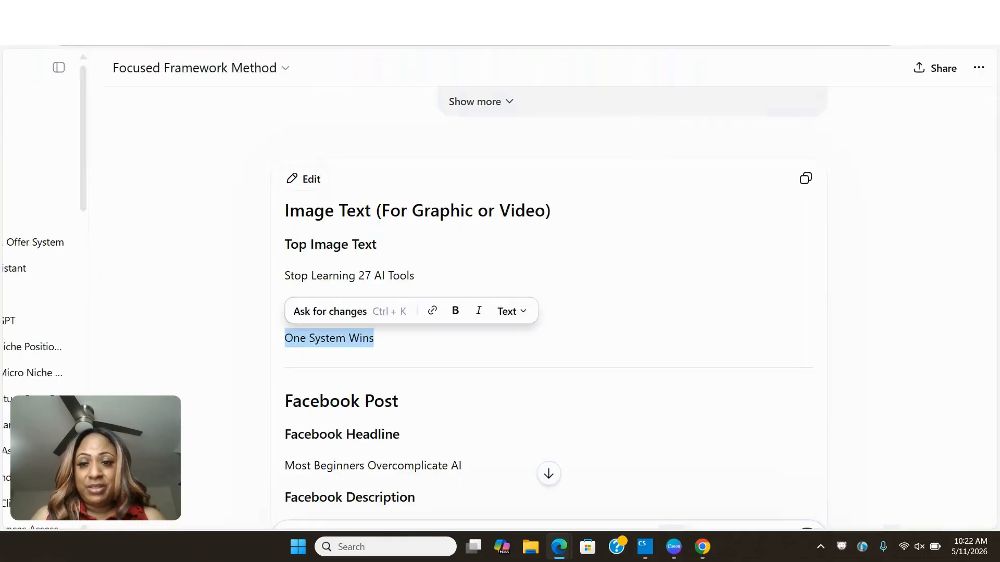
{"action": "scroll", "coordinate": [324, 209], "scroll_direction": "down", "scroll_amount": 5}
{"action": "scroll", "coordinate": [324, 209], "scroll_direction": "down", "scroll_amount": 3}
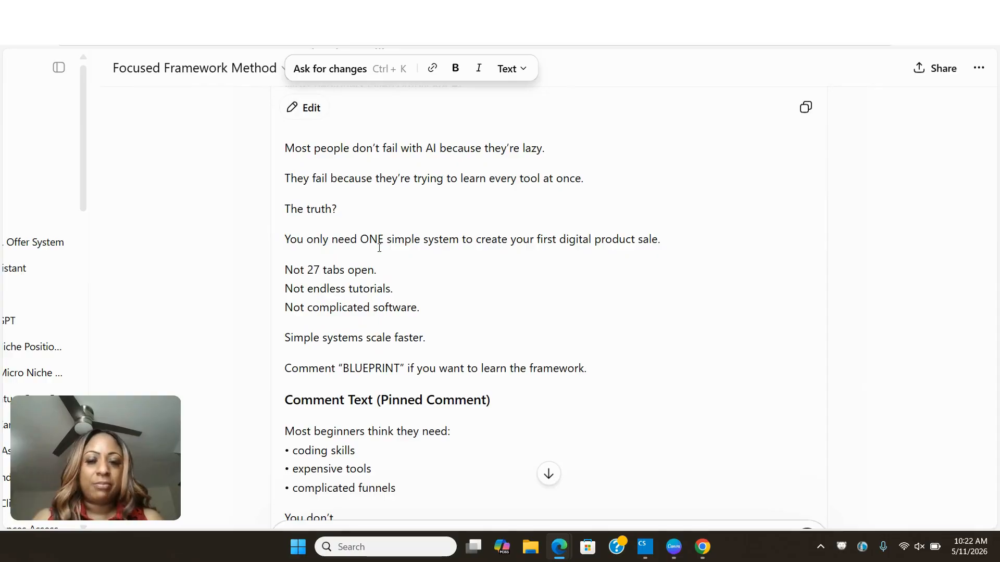
{"action": "scroll", "coordinate": [378, 246], "scroll_direction": "down", "scroll_amount": 1}
{"action": "scroll", "coordinate": [379, 249], "scroll_direction": "down", "scroll_amount": 1}
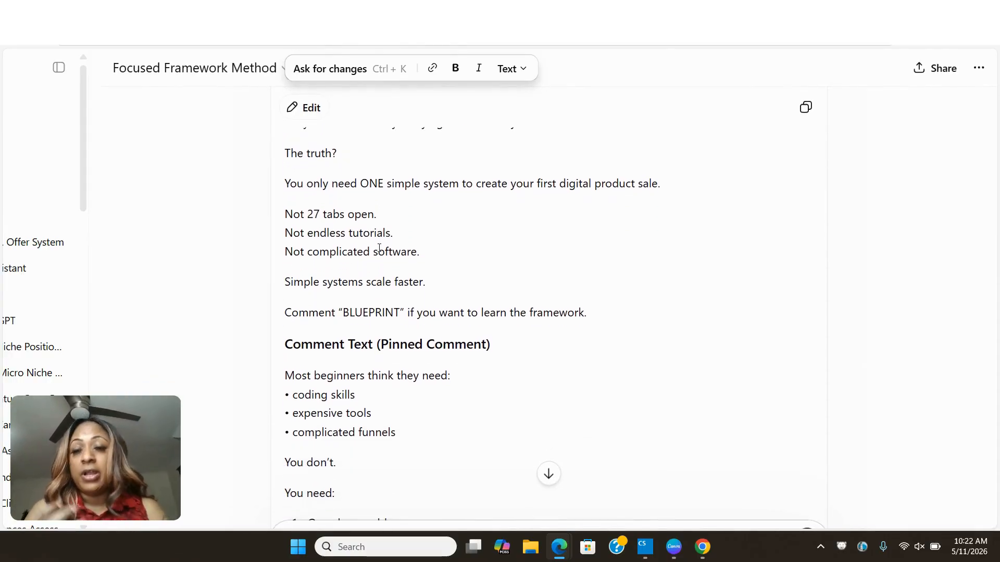
{"action": "scroll", "coordinate": [379, 248], "scroll_direction": "up", "scroll_amount": 1}
{"action": "scroll", "coordinate": [380, 249], "scroll_direction": "up", "scroll_amount": 7}
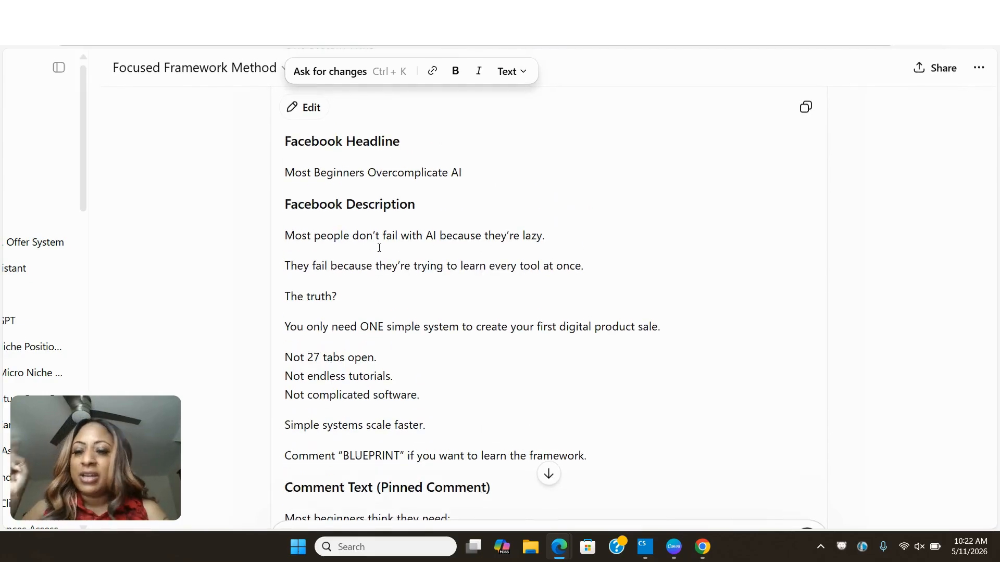
{"action": "scroll", "coordinate": [379, 249], "scroll_direction": "down", "scroll_amount": 1}
{"action": "scroll", "coordinate": [379, 249], "scroll_direction": "down", "scroll_amount": 6}
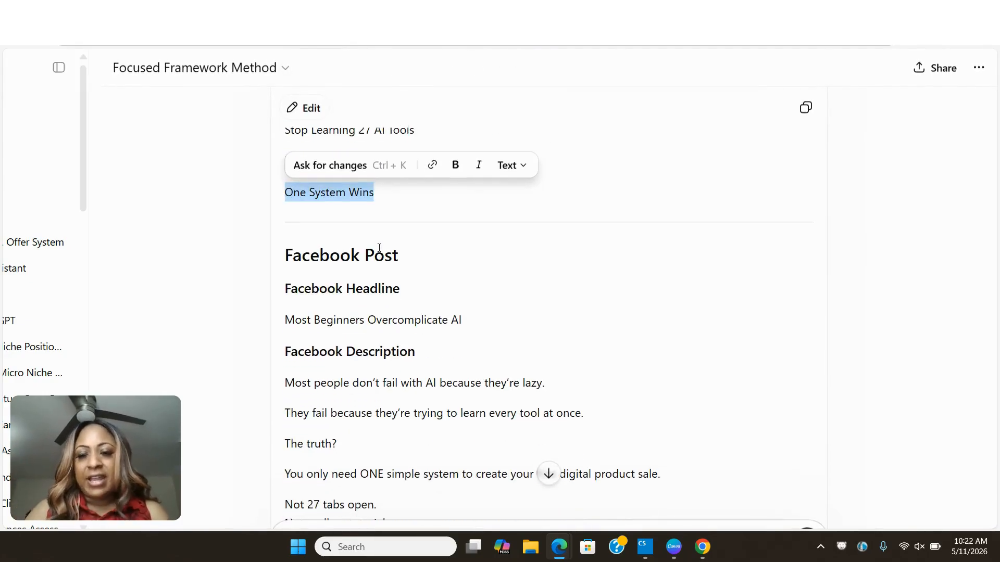
{"action": "scroll", "coordinate": [379, 248], "scroll_direction": "down", "scroll_amount": 5}
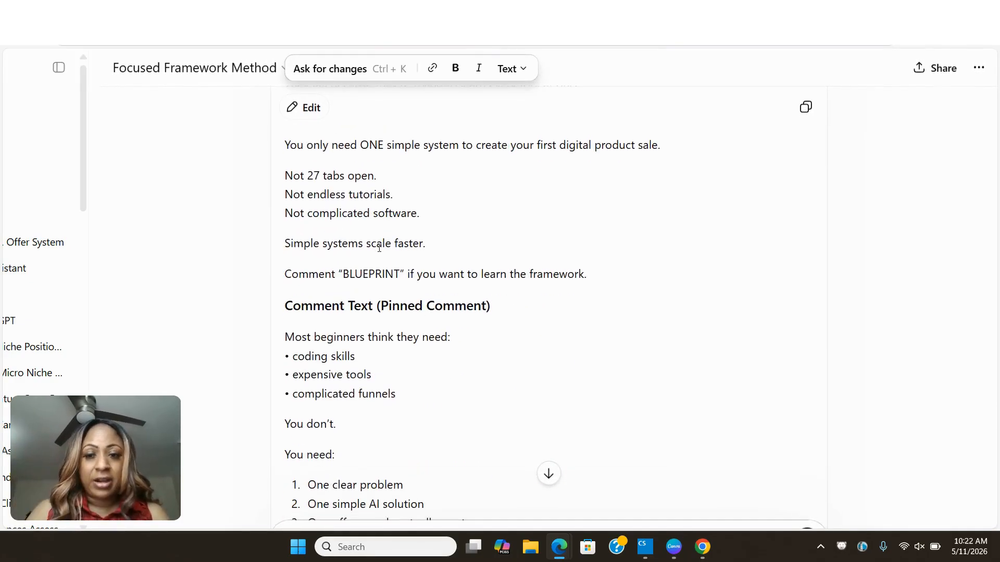
{"action": "scroll", "coordinate": [379, 249], "scroll_direction": "down", "scroll_amount": 7}
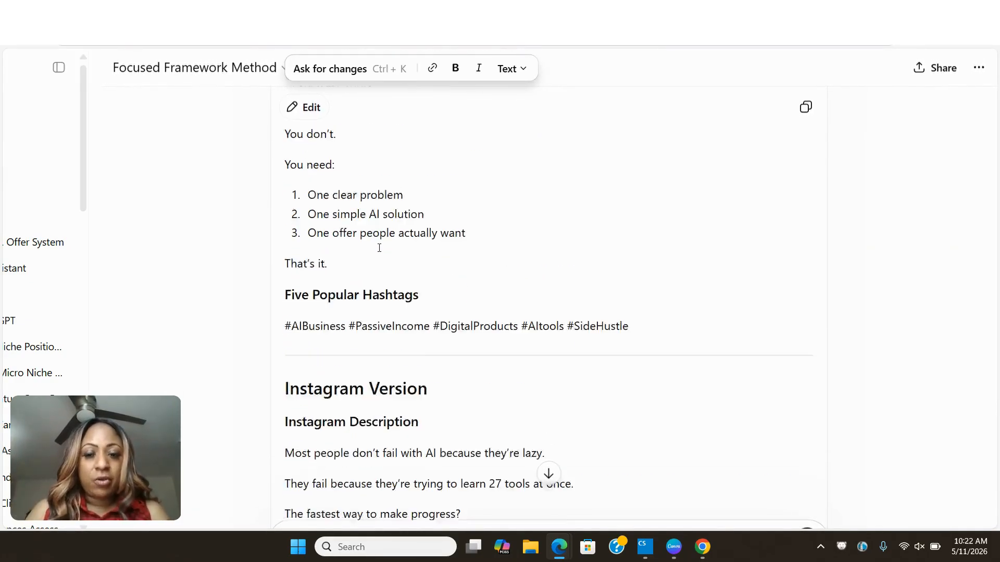
{"action": "scroll", "coordinate": [379, 249], "scroll_direction": "up", "scroll_amount": 18}
{"action": "scroll", "coordinate": [379, 248], "scroll_direction": "up", "scroll_amount": 3}
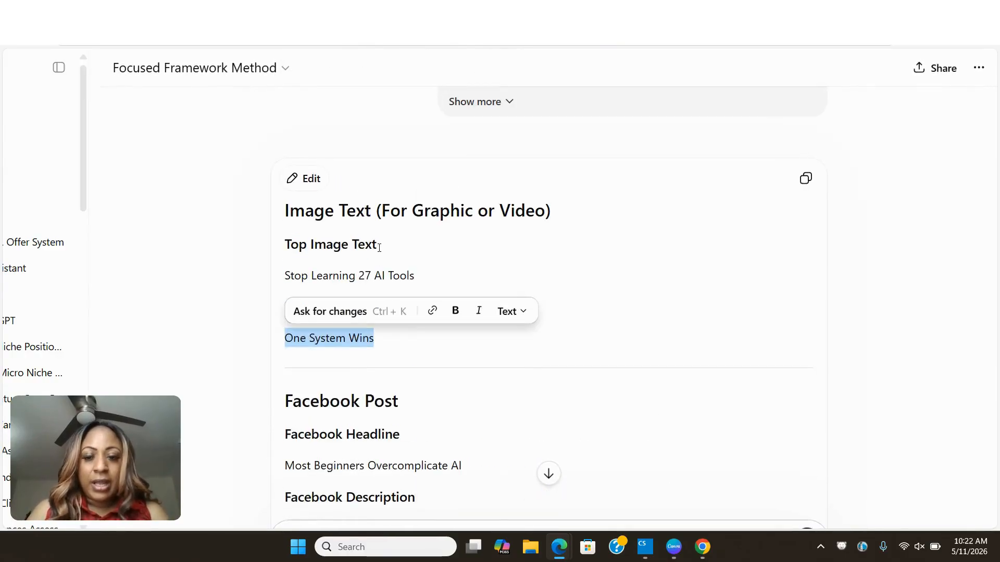
- Clear the "One System Wins" selection, reread the Facebook description and pinned comment text, and return to the Canva design
{"action": "left_click", "coordinate": [379, 248]}
{"action": "scroll", "coordinate": [369, 249], "scroll_direction": "down", "scroll_amount": 5}
{"action": "scroll", "coordinate": [323, 322], "scroll_direction": "down", "scroll_amount": 3}
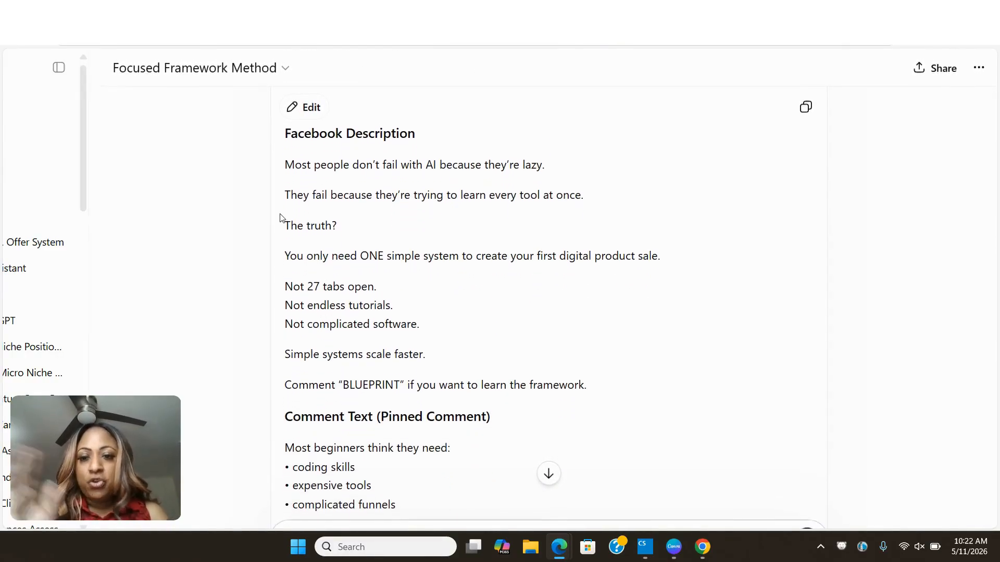
{"action": "left_click", "coordinate": [351, 185]}
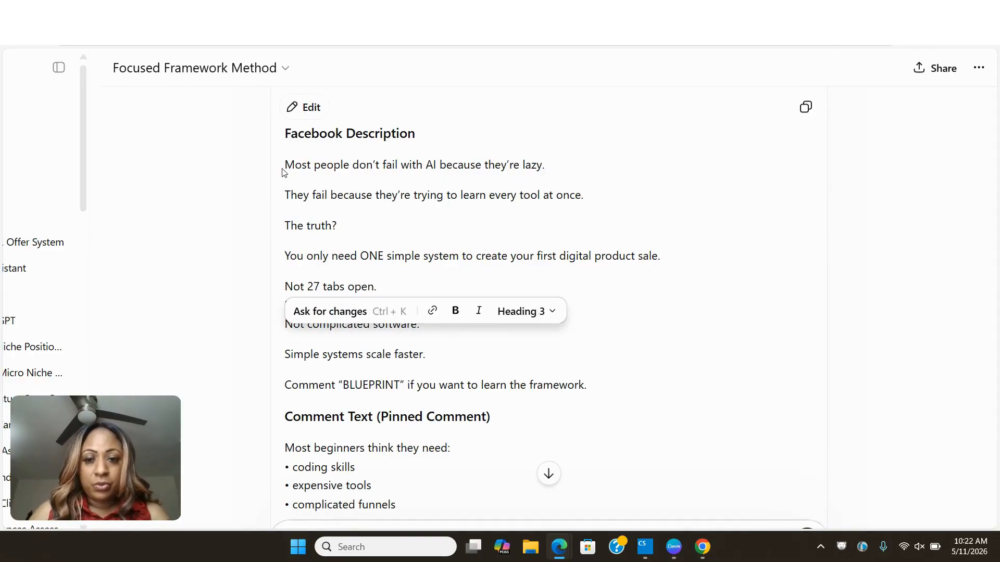
{"action": "scroll", "coordinate": [344, 202], "scroll_direction": "down", "scroll_amount": 2}
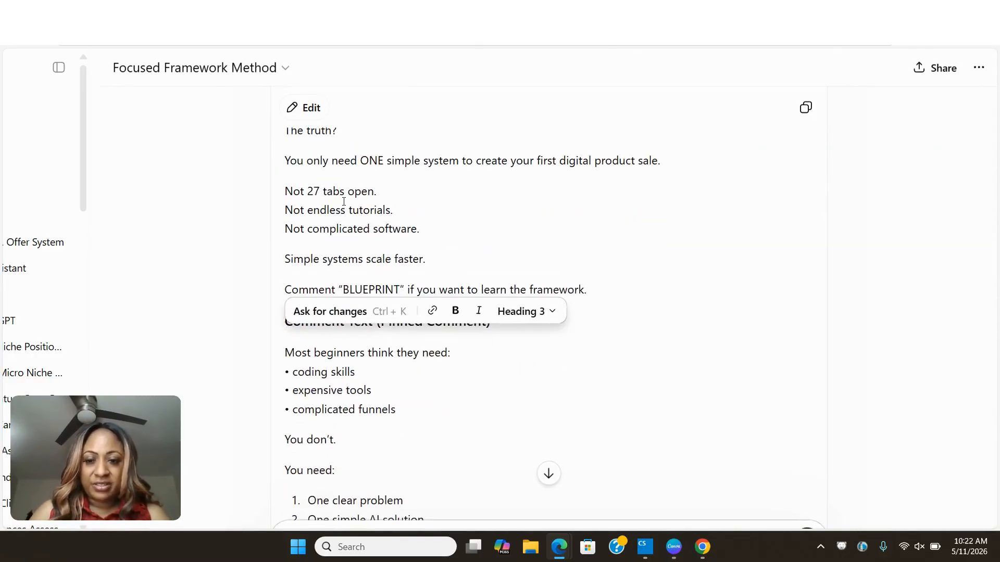
{"action": "scroll", "coordinate": [344, 202], "scroll_direction": "up", "scroll_amount": 1}
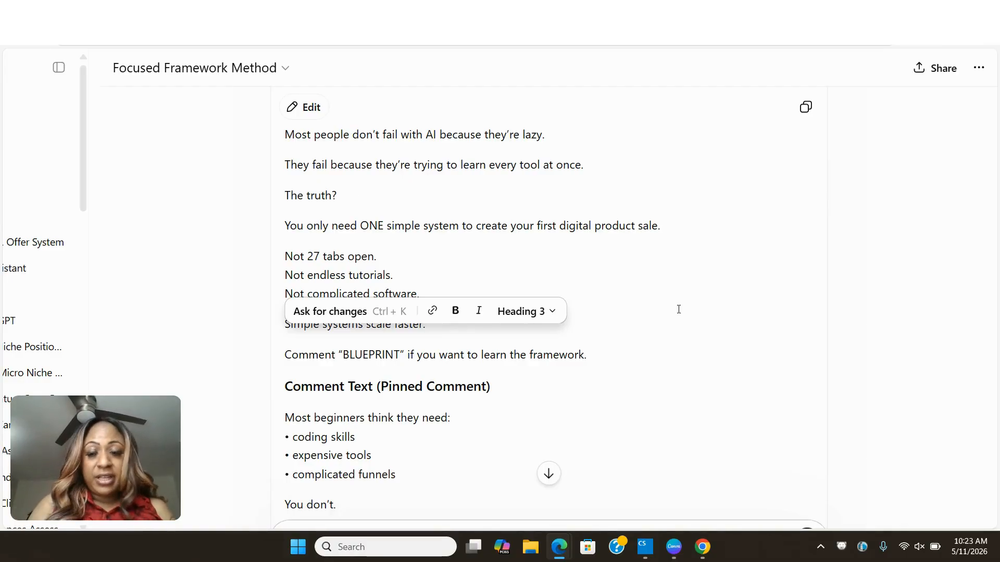
{"action": "key", "text": "ctrl+Tab"}
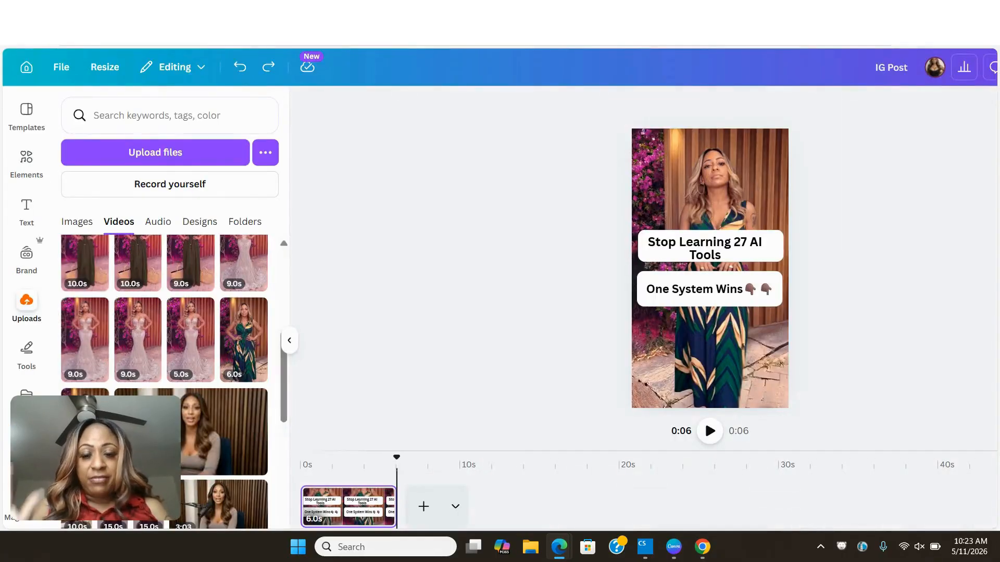